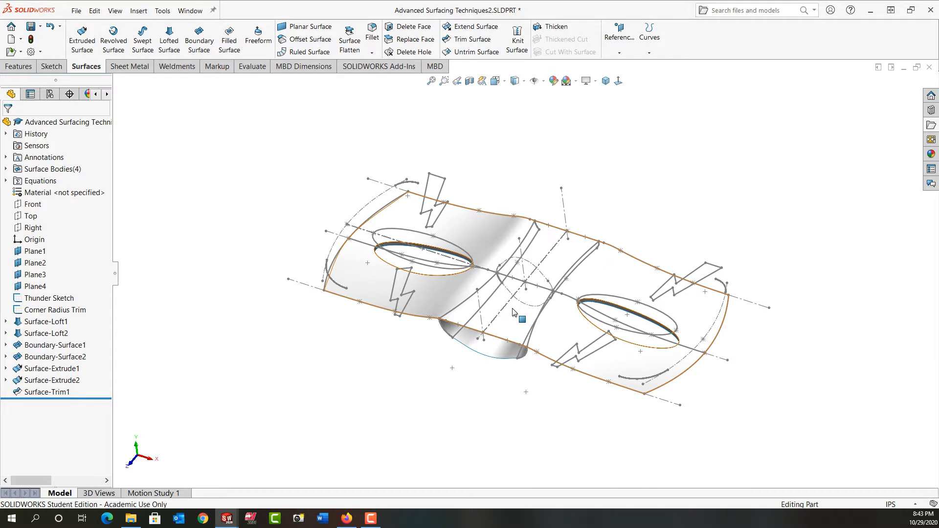
- Mutually trim the main deck surface, the central loft and both boundary surfaces, removing the deck's middle section above the channel
left_click(470, 42)
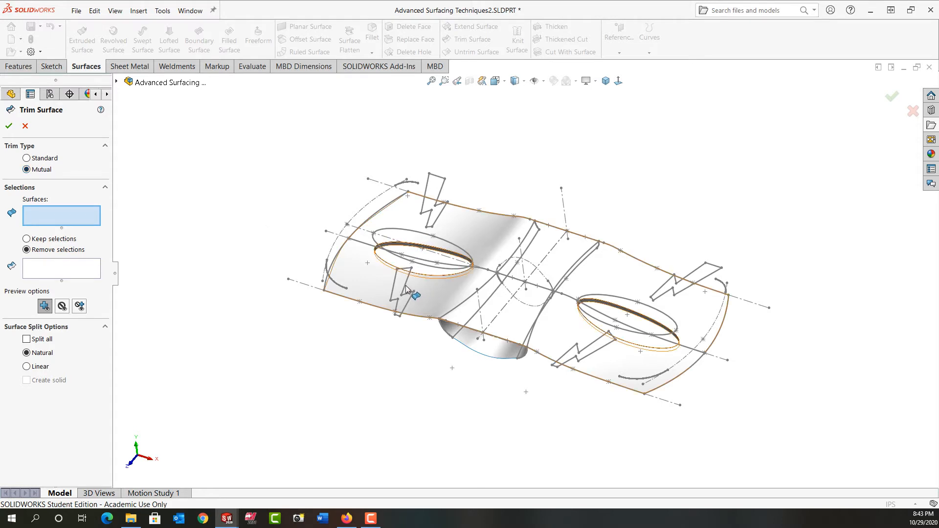
left_click(455, 325)
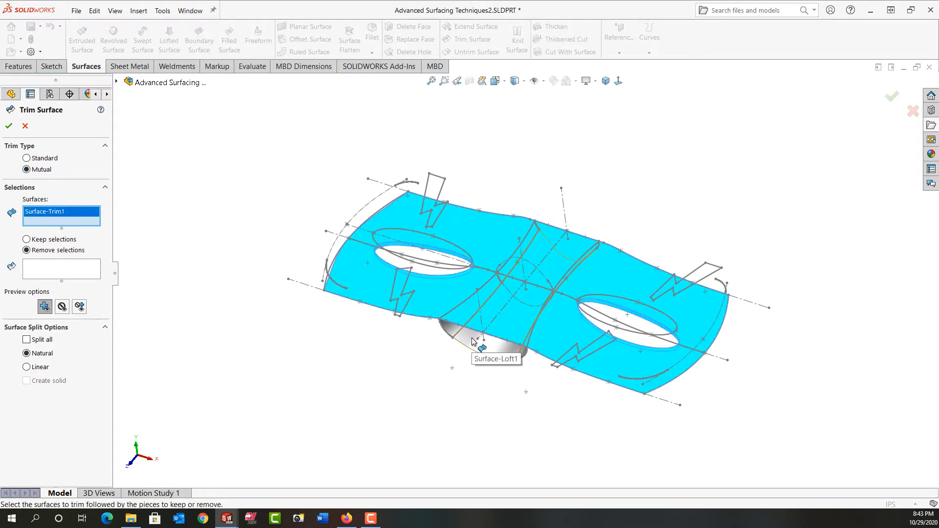
left_click(474, 338)
left_click(450, 340)
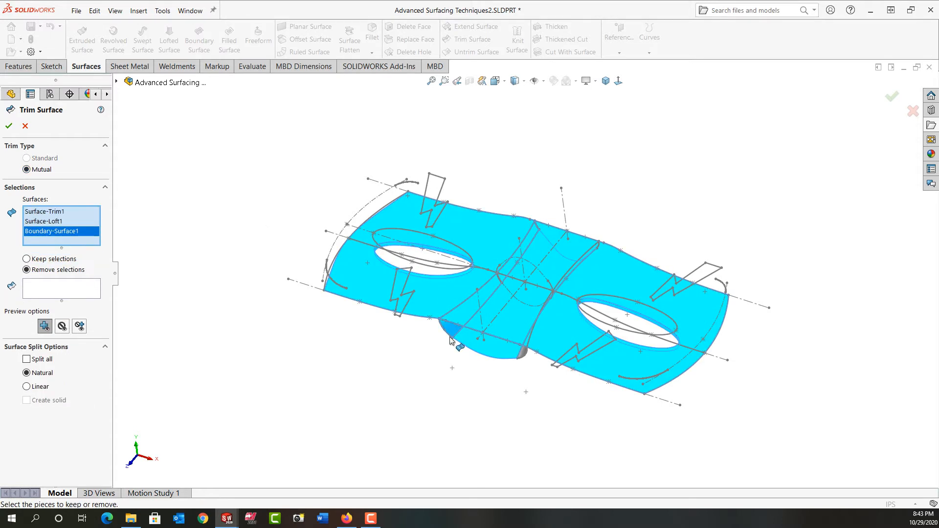
left_click(521, 353)
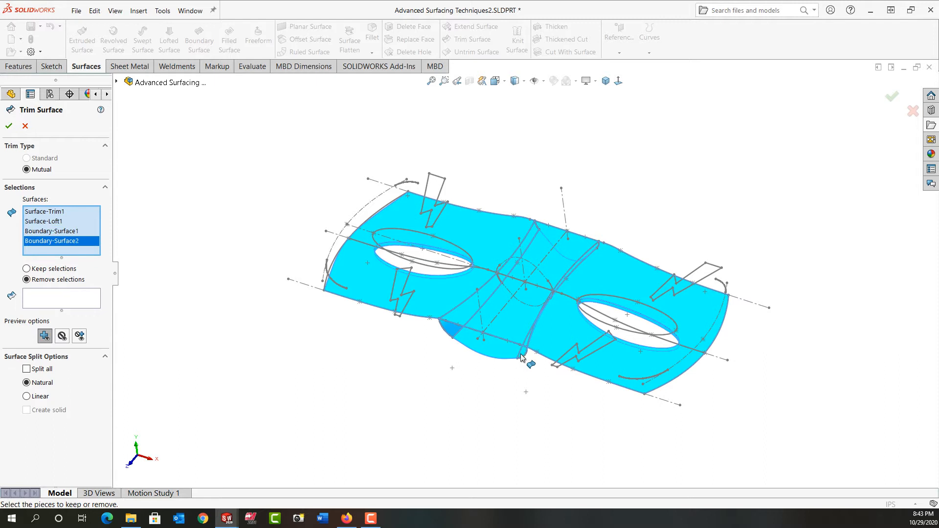
left_click(52, 300)
left_click(501, 323)
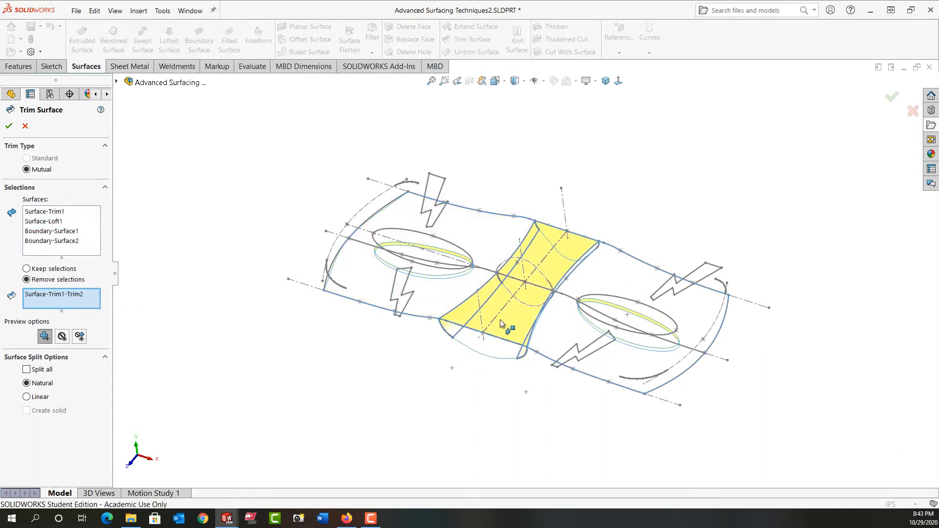
left_click(9, 127)
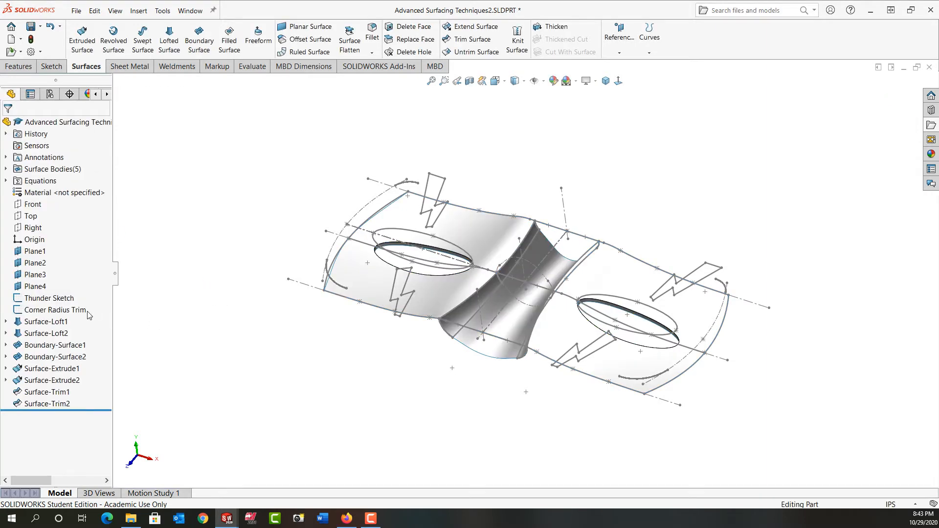
- Extrude the Thunder Sketch as surfaces, Blind 1.25 in, in the reversed direction so they pass down through the deck
left_click(67, 299)
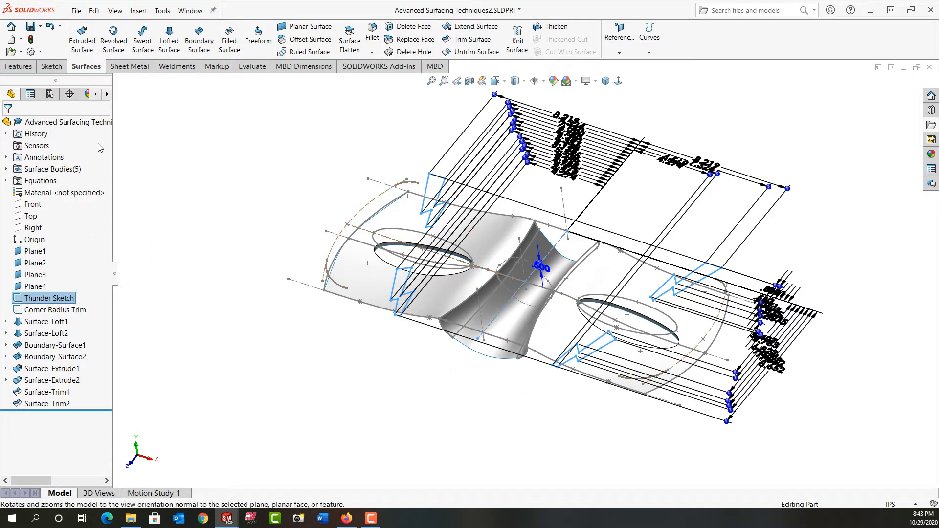
left_click(84, 45)
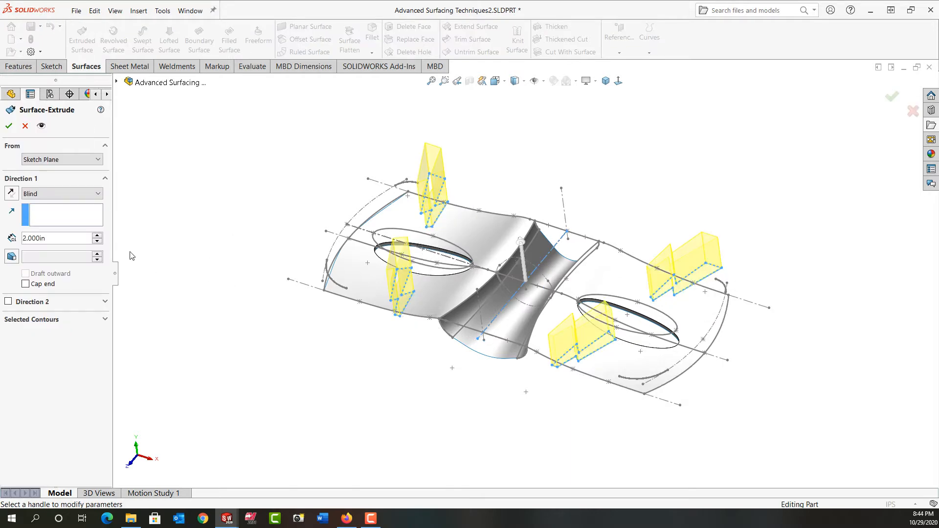
middle_click_drag(193, 267, 192, 238)
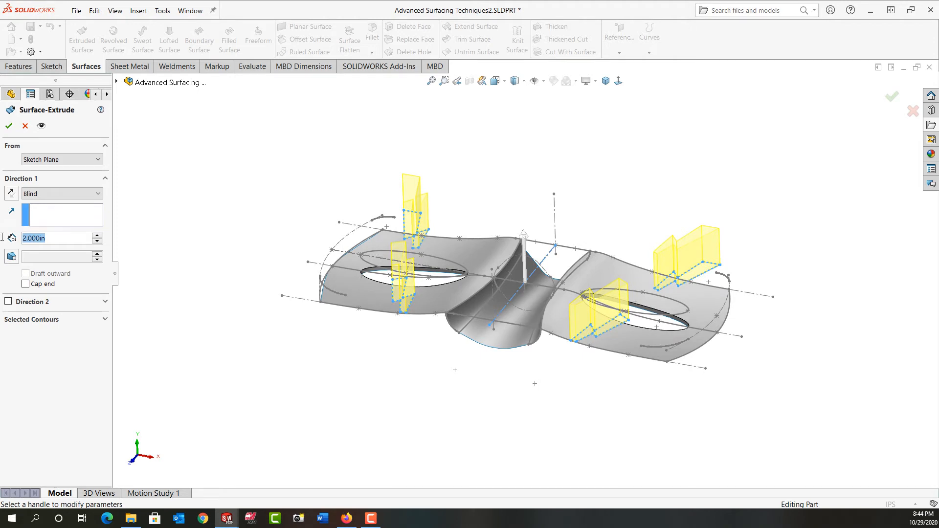
type("1.25")
key("Return")
left_click(11, 194)
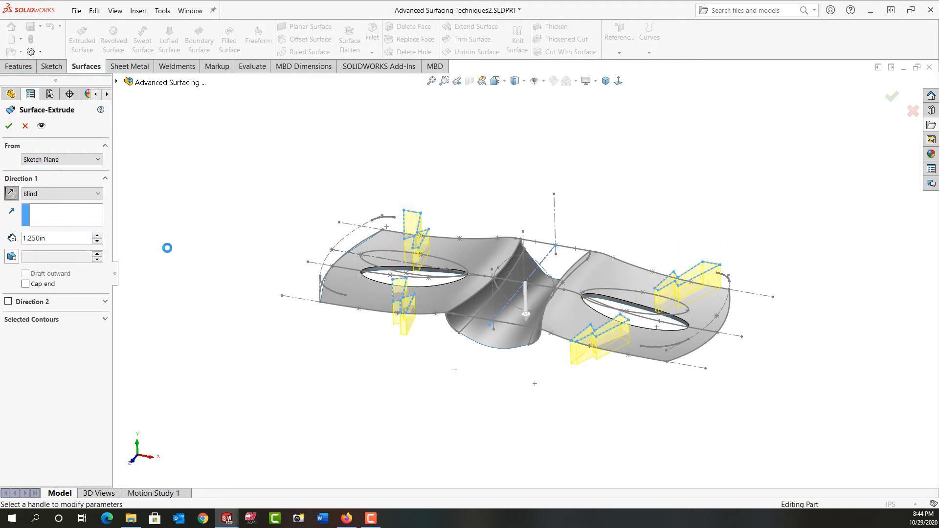
middle_click_drag(176, 249, 156, 233)
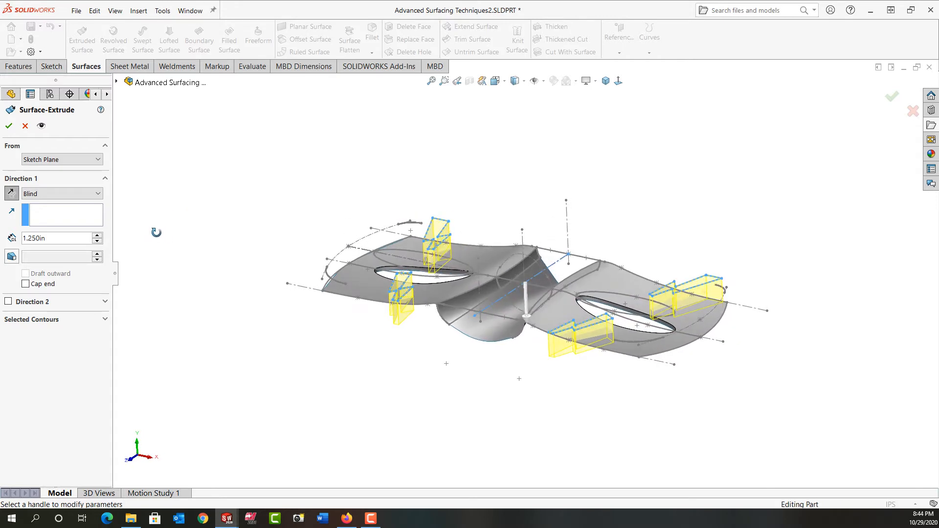
key("Return")
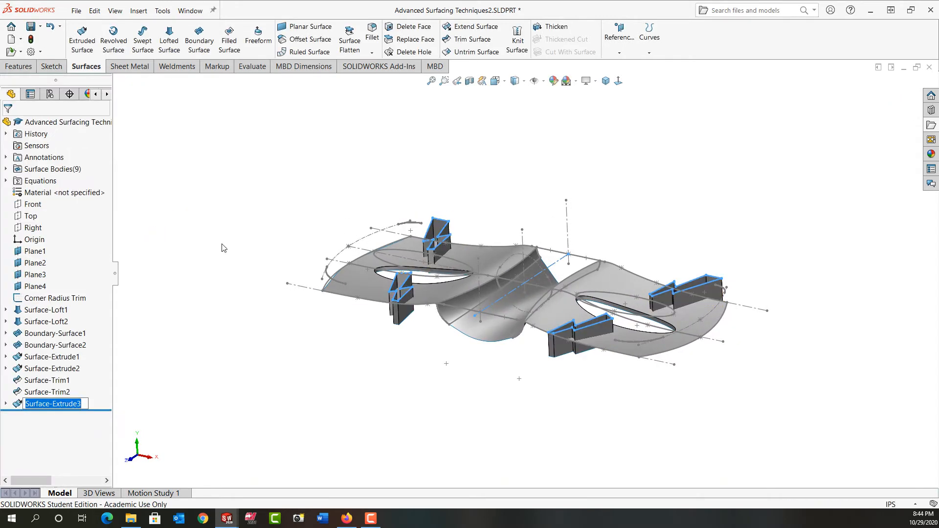
key("alt+Tab")
- Offset both end deck faces by 0.100 in with the offset direction reversed
middle_click_drag(282, 216, 278, 258)
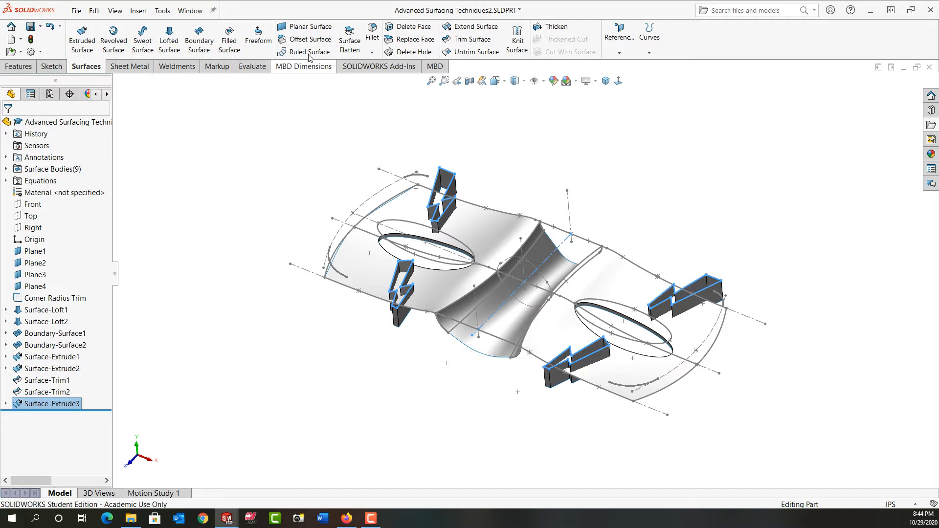
left_click(310, 39)
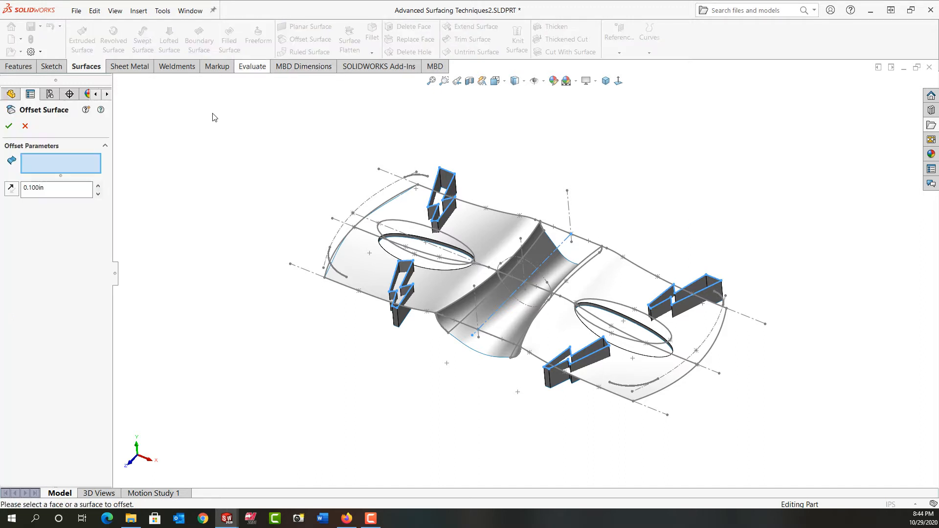
left_click(54, 190)
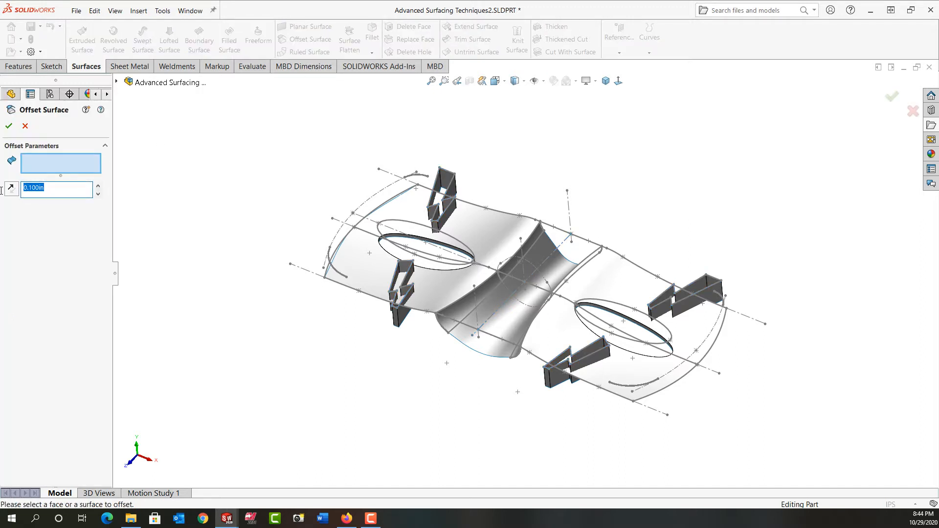
type(".")
left_click(363, 266)
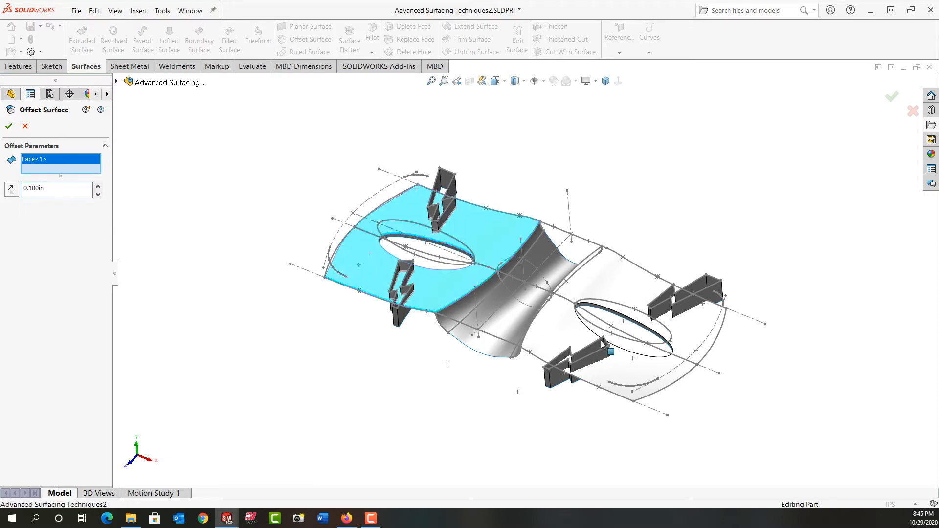
left_click(656, 374)
middle_click_drag(550, 411, 430, 322)
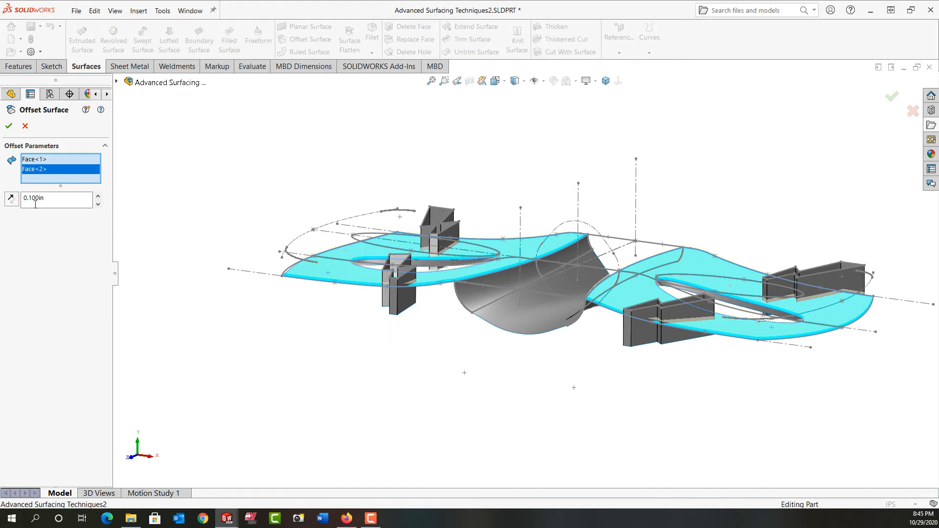
mouse_move(262, 308)
middle_mouse_down()
mouse_move(262, 262)
mouse_move(262, 308)
middle_mouse_up()
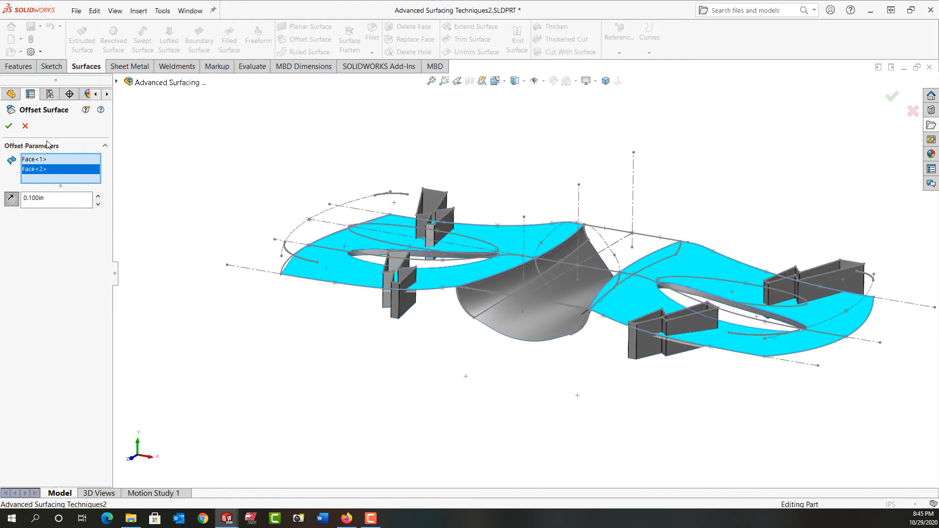
left_click(13, 127)
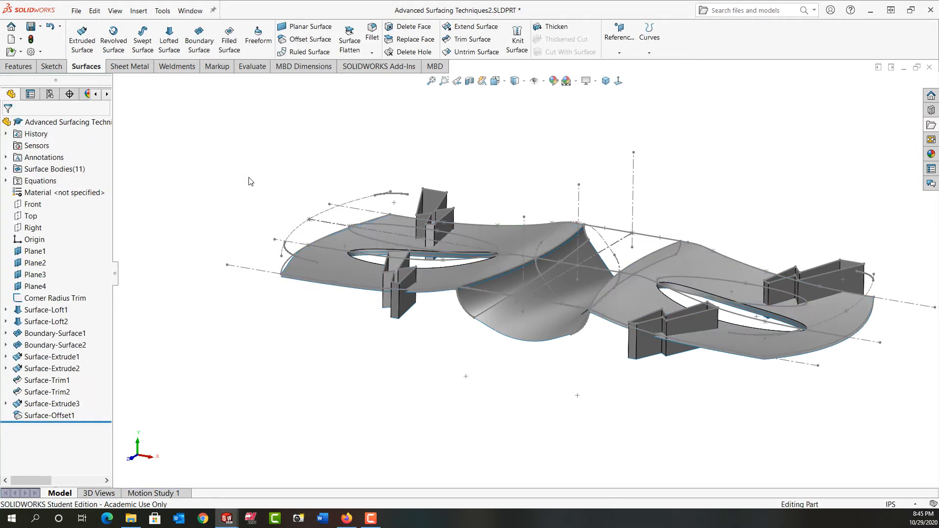
- Hide the construction sketches around the central channel, including those with the straight lines bridging its two open ends
middle_click_drag(288, 165, 281, 195)
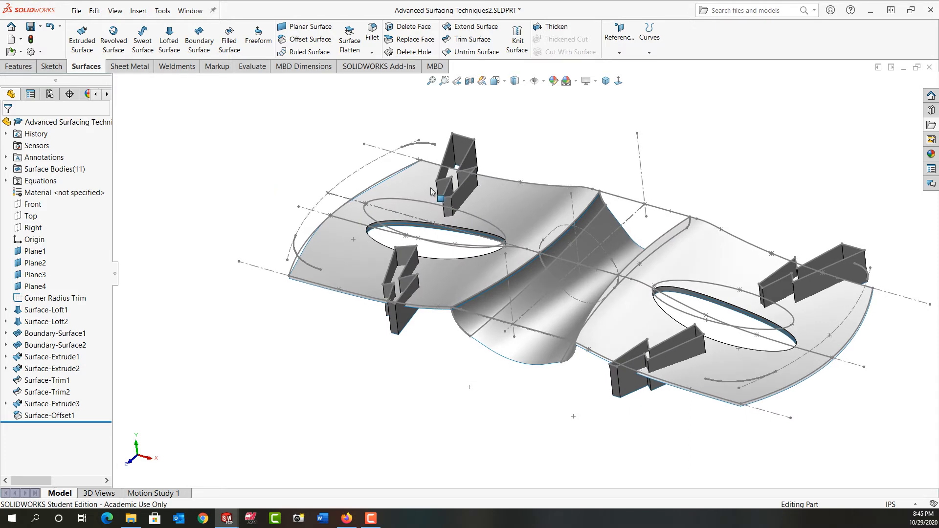
left_click(626, 201)
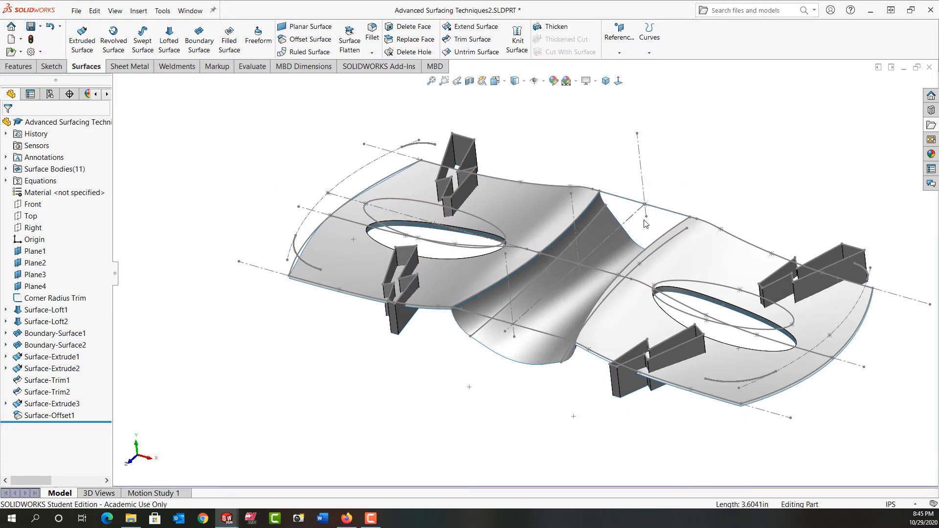
left_click(634, 201)
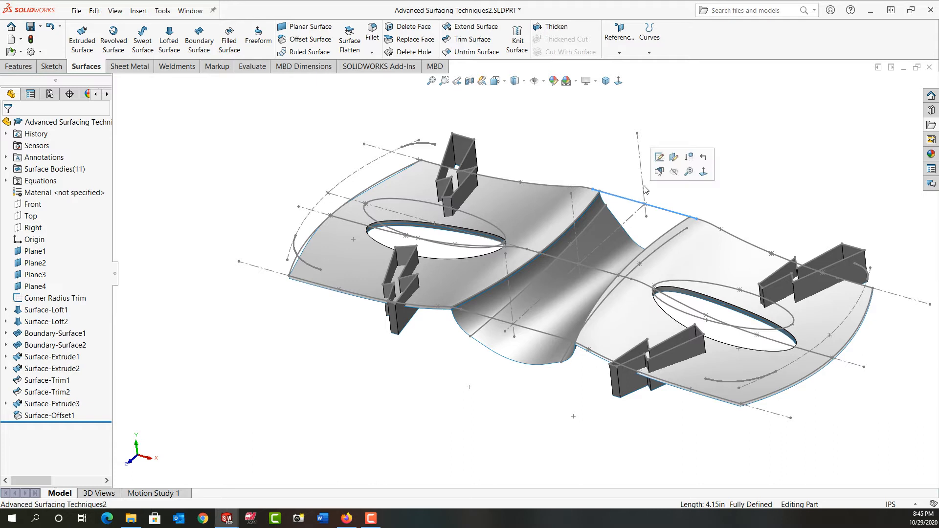
left_click(675, 173)
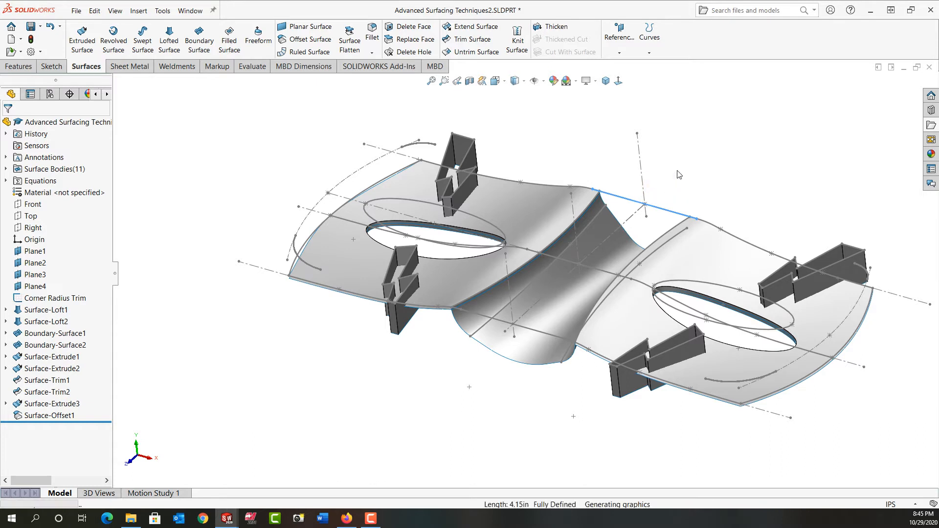
left_click(598, 269)
left_click(642, 240)
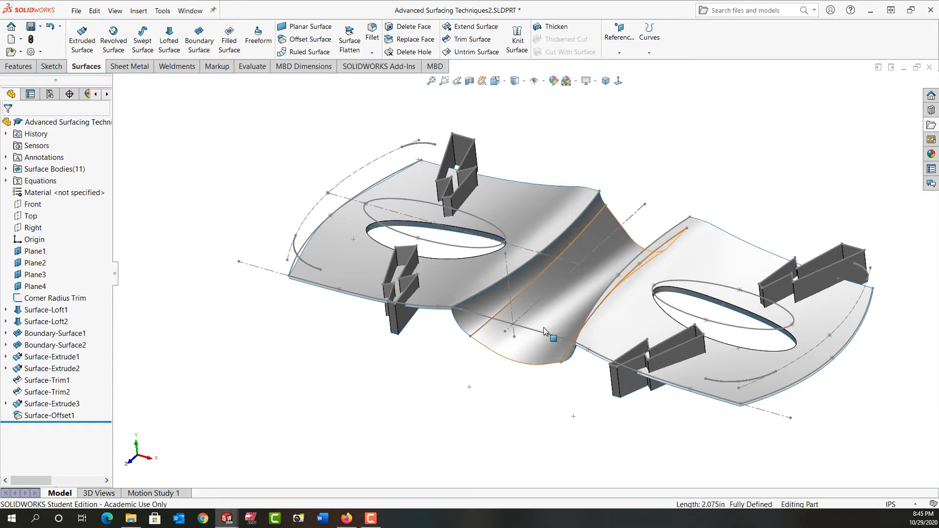
left_click(541, 331)
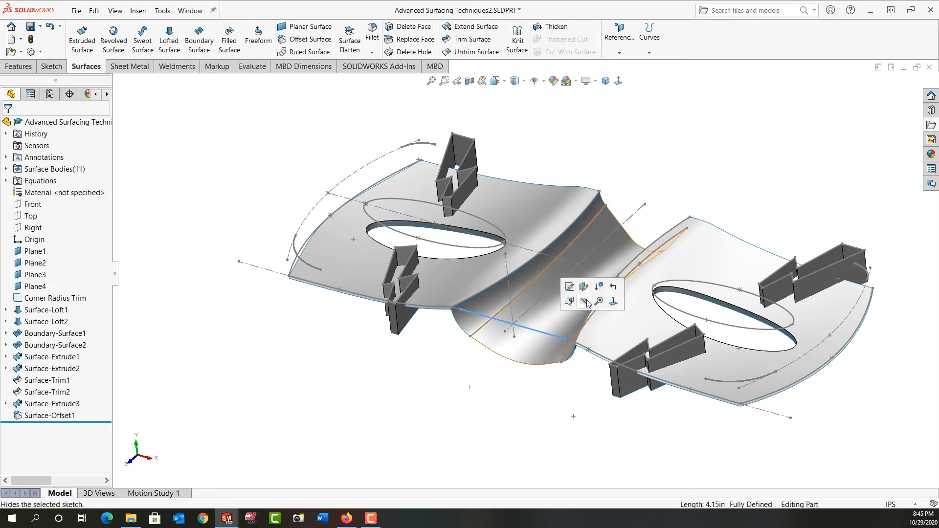
left_click(532, 413)
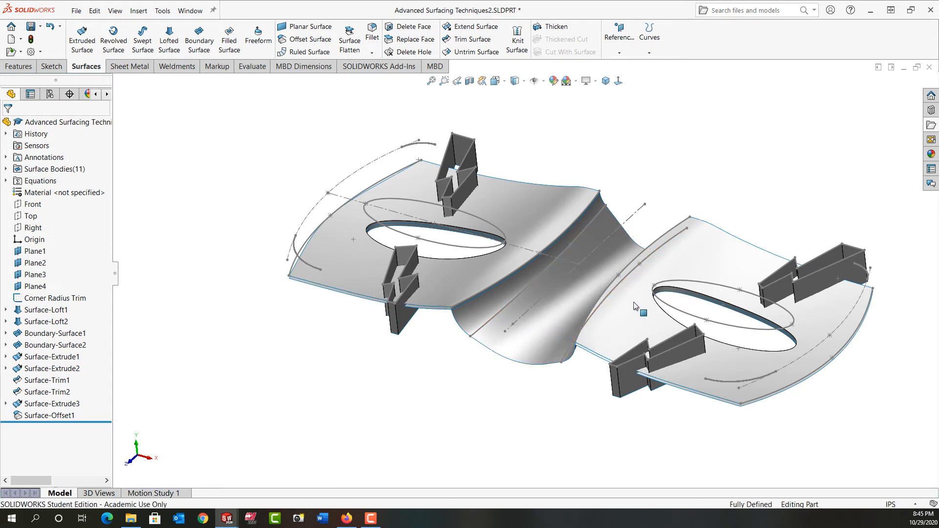
- Hide both loft guide curve sketches beside the channel and the sketch containing the ellipses and lengthwise centerline
left_click(632, 272)
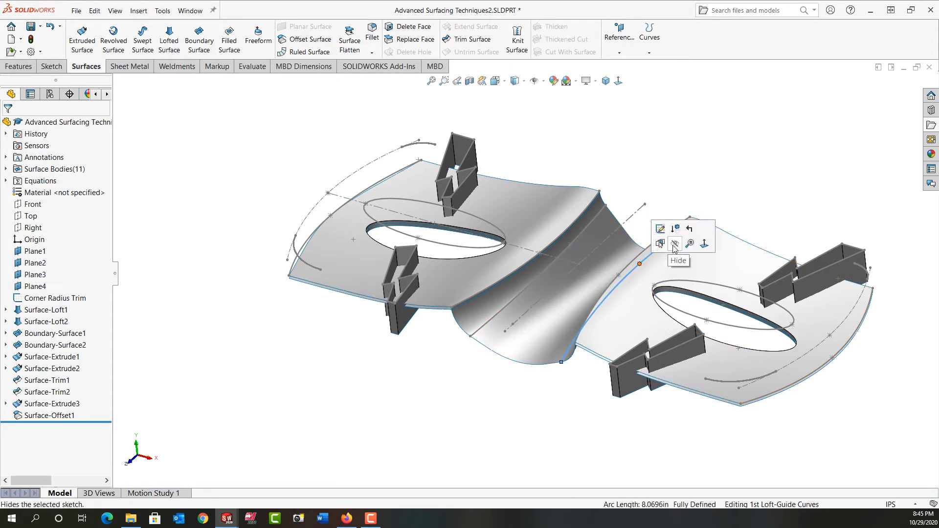
left_click(674, 248)
left_click(637, 256)
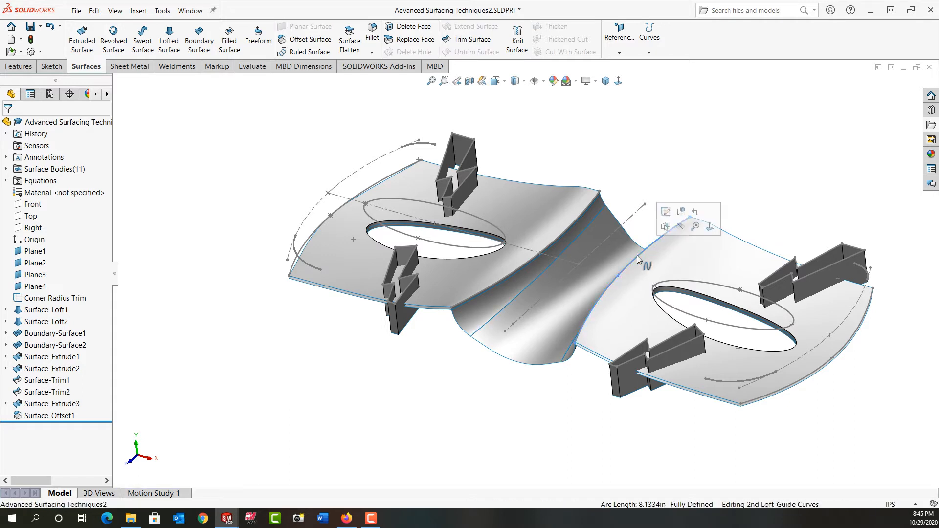
left_click(680, 226)
left_click(633, 220)
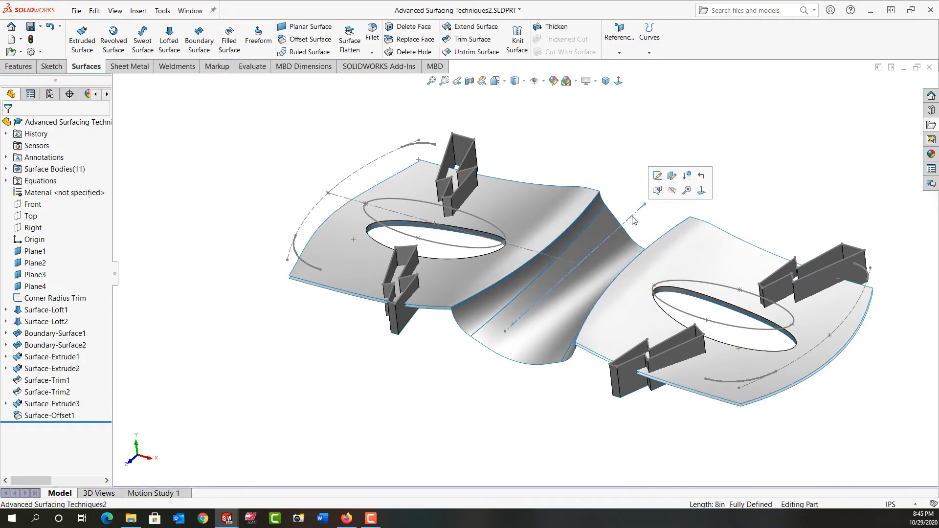
left_click(673, 191)
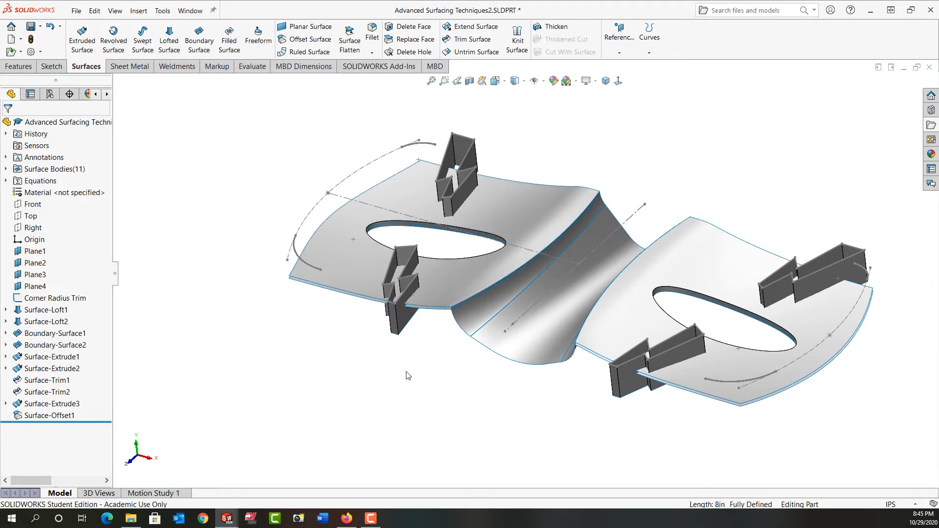
- Set up a mutual surface trim between both end decks, their two offset surfaces and all four extruded lightning-bolt surfaces
left_click(472, 39)
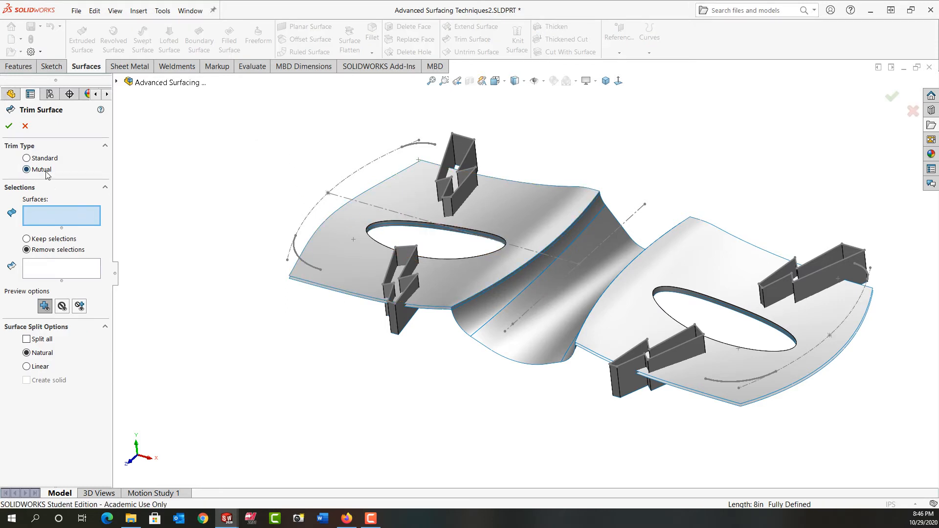
left_click(330, 270)
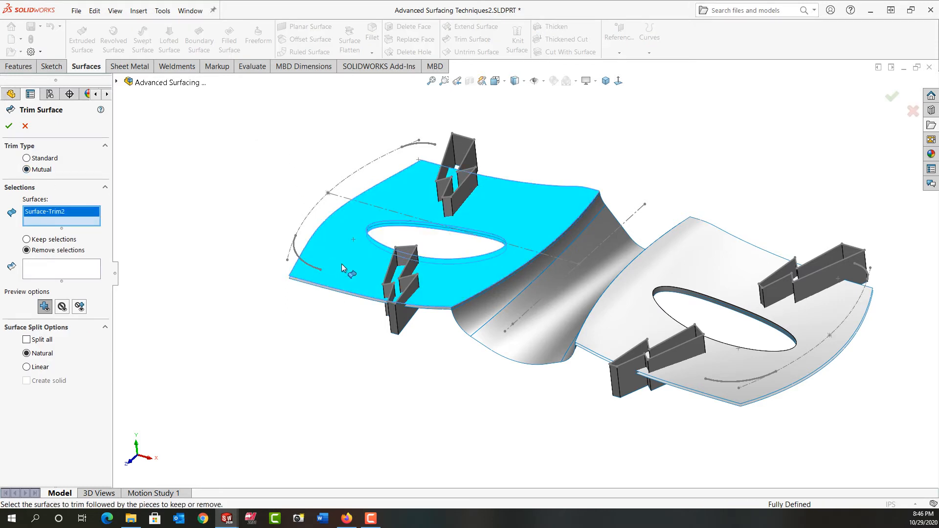
left_click(407, 276)
left_click(458, 186)
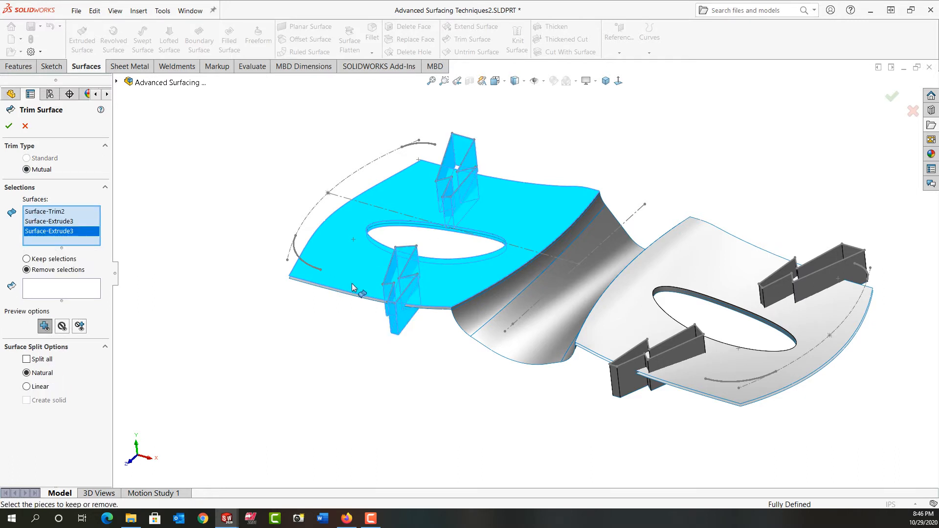
left_click(343, 295)
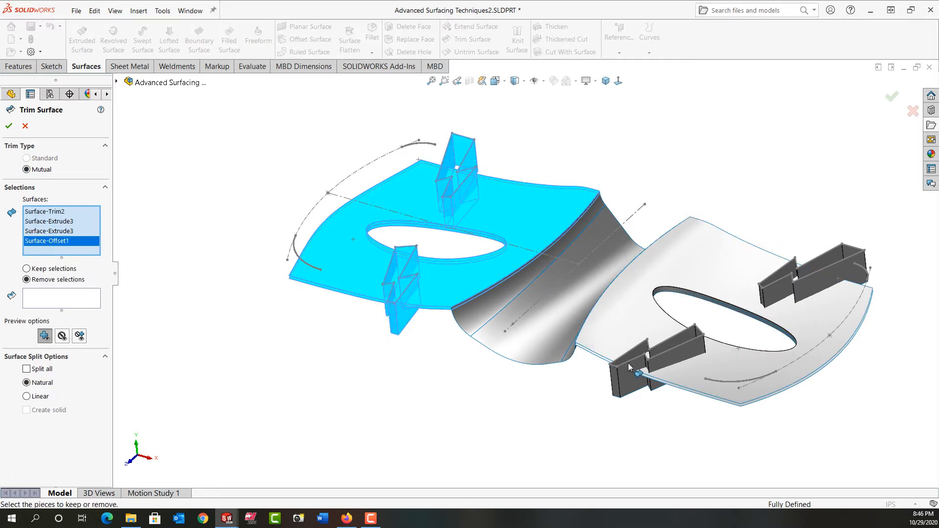
left_click(658, 368)
left_click(827, 293)
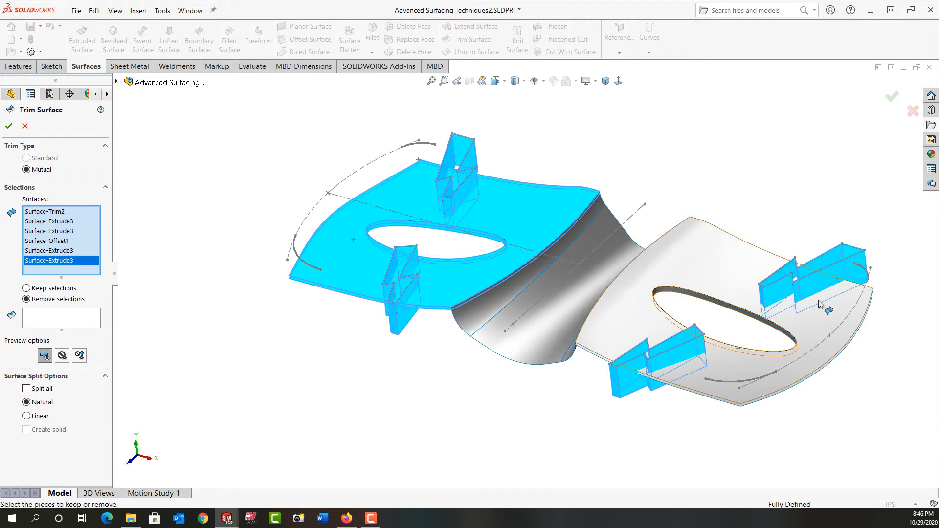
left_click(826, 310)
middle_click_drag(776, 416, 775, 370)
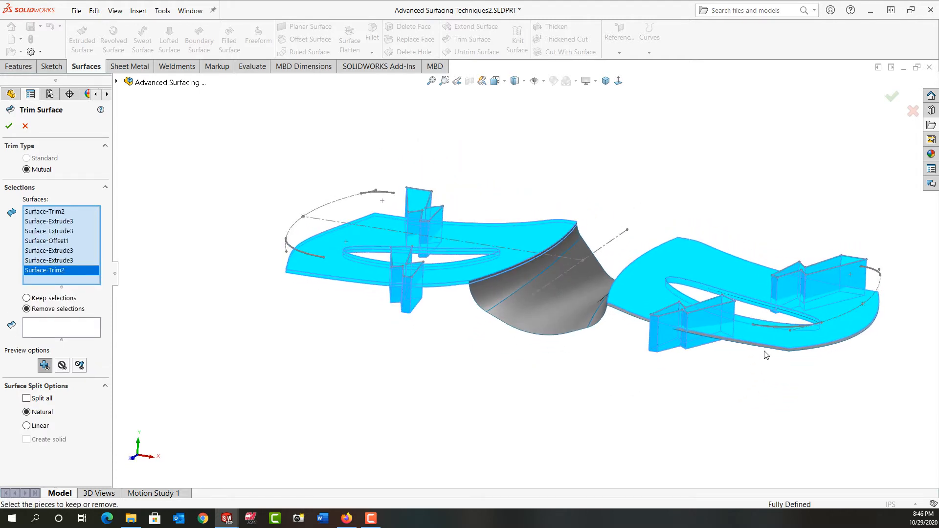
left_click(765, 348)
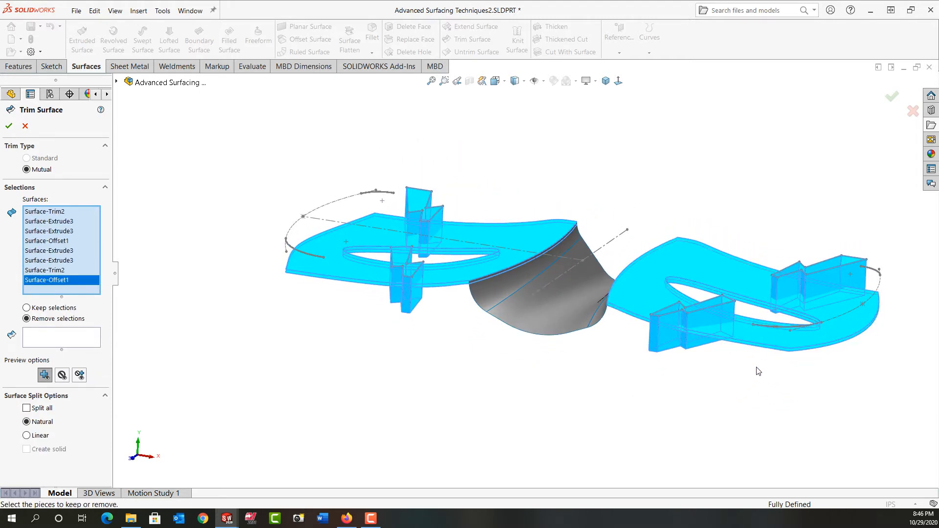
middle_click_drag(758, 371, 741, 434)
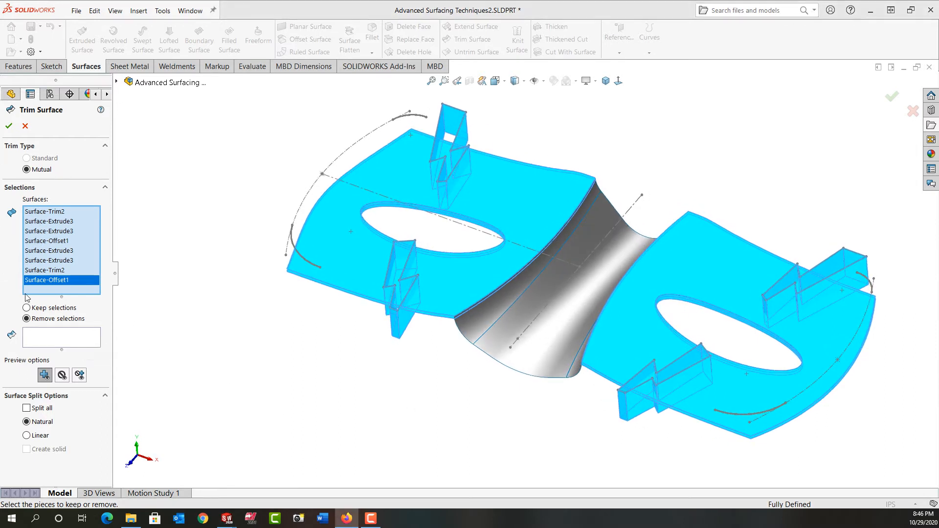
- Remove the bolt walls' portions above the decks and the offset surfaces outside the bolt outlines, previewing both included and excluded surfaces
left_click(65, 349)
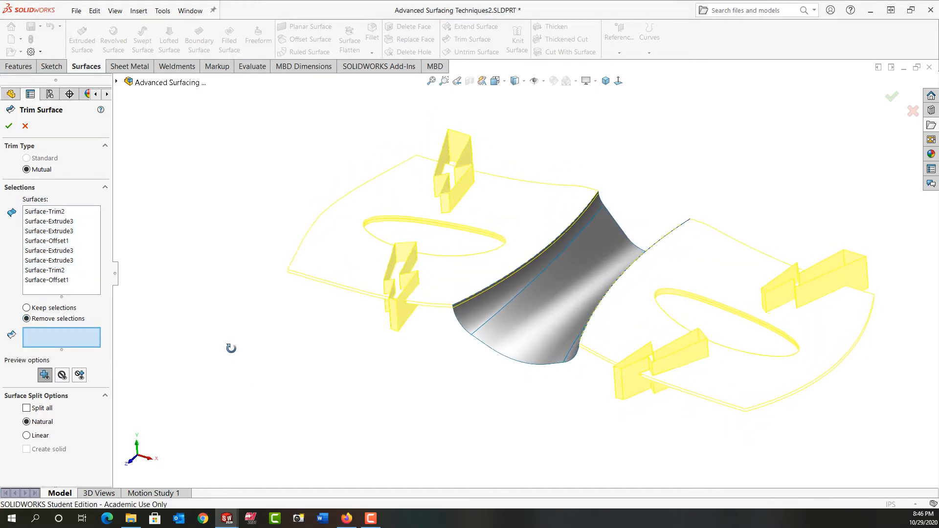
left_click(81, 376)
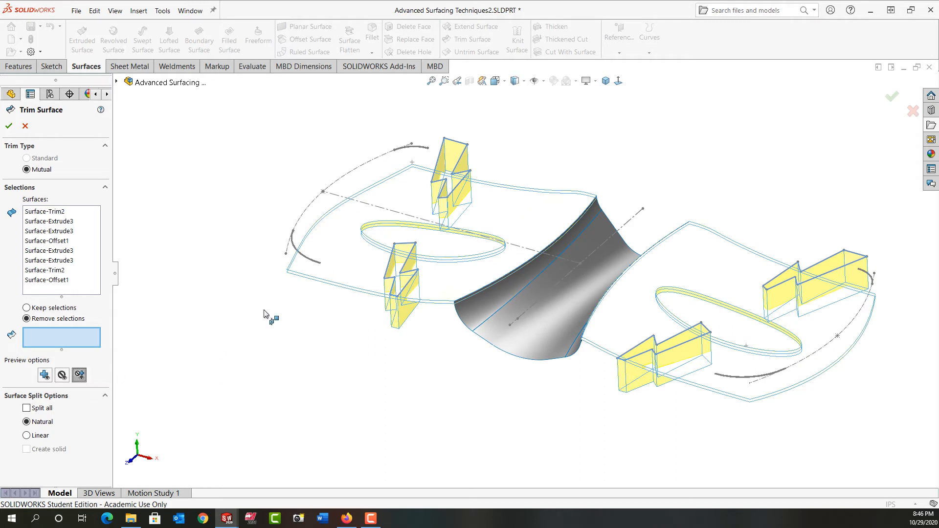
left_click(437, 175)
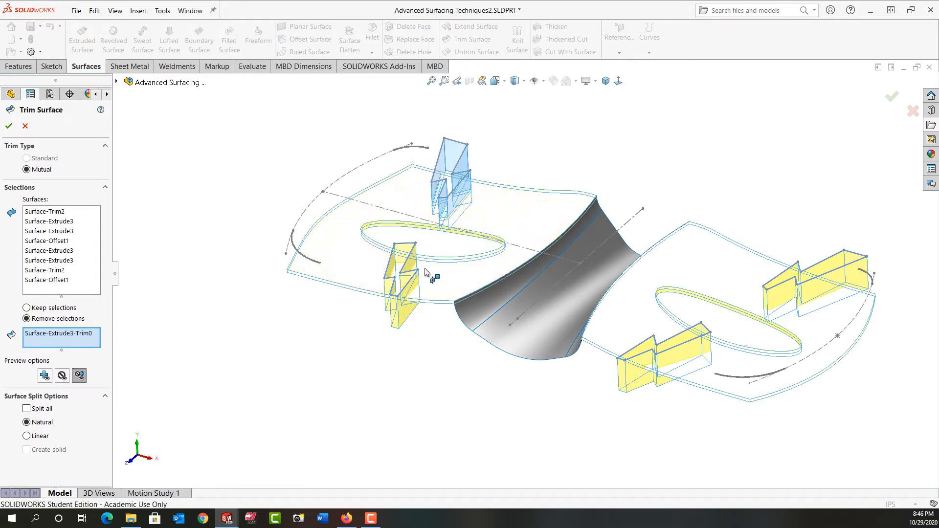
left_click(408, 292)
left_click(670, 366)
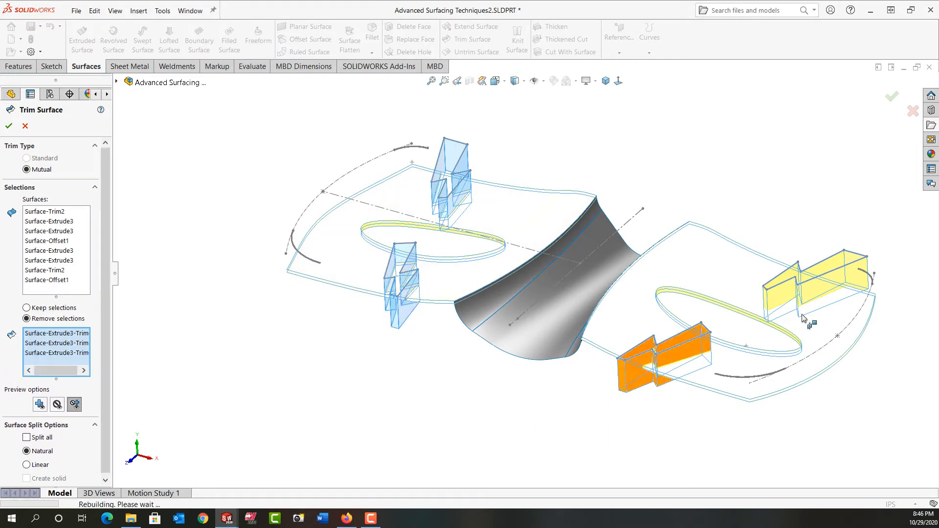
left_click(815, 286)
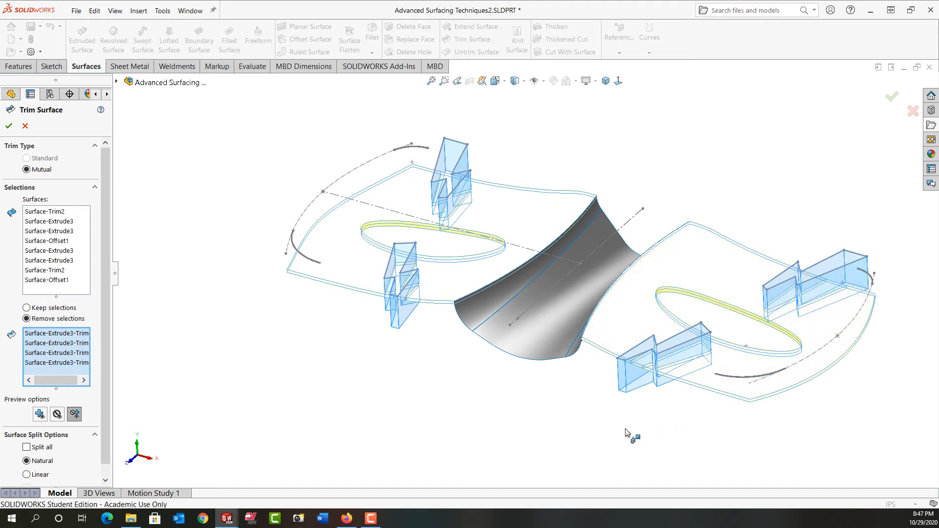
left_click(351, 293)
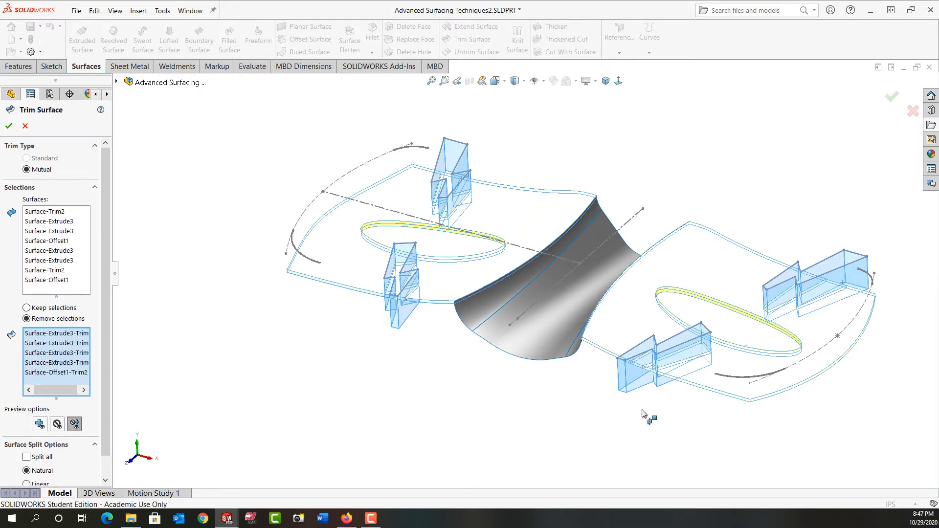
left_click(714, 395)
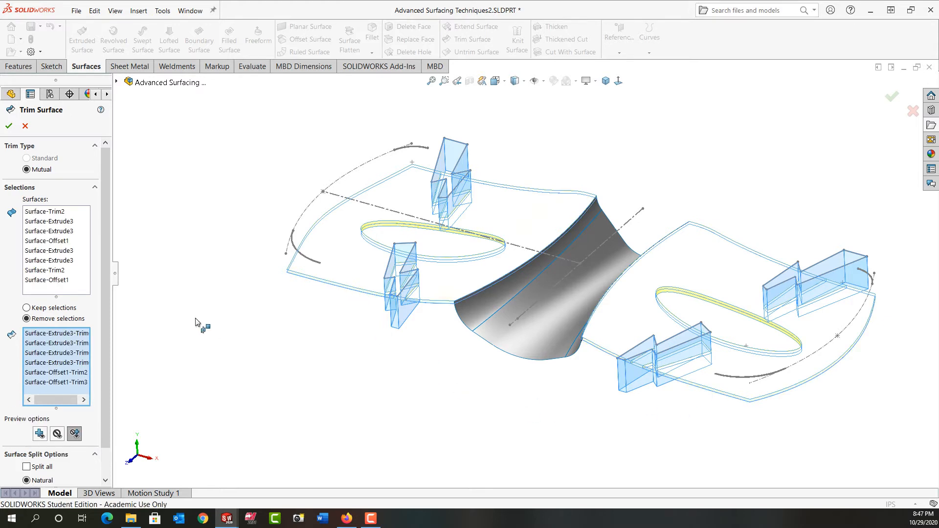
scroll(172, 299, "up", 1)
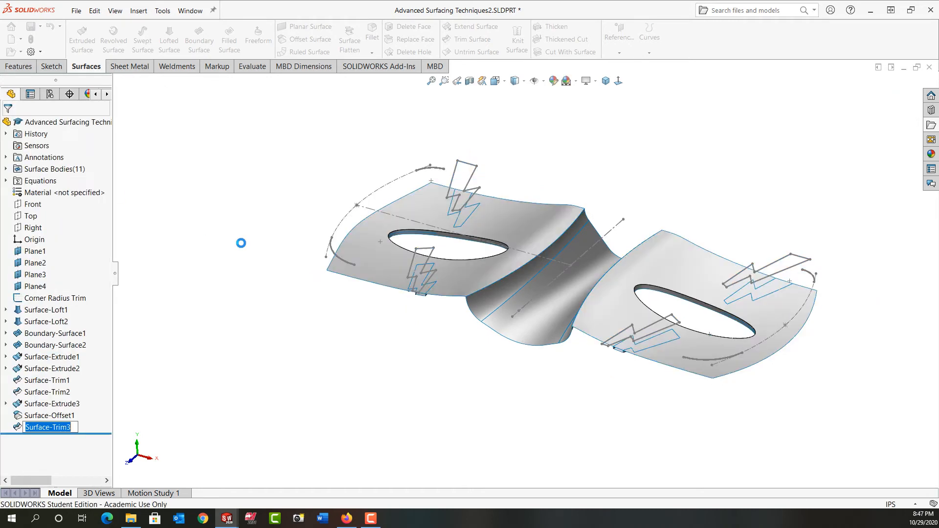
- Hide the lightning-bolt sketch and the remaining layout sketch containing the centerlines and the end arcs
middle_click_drag(343, 328, 588, 270)
scroll(675, 302, "down", 3)
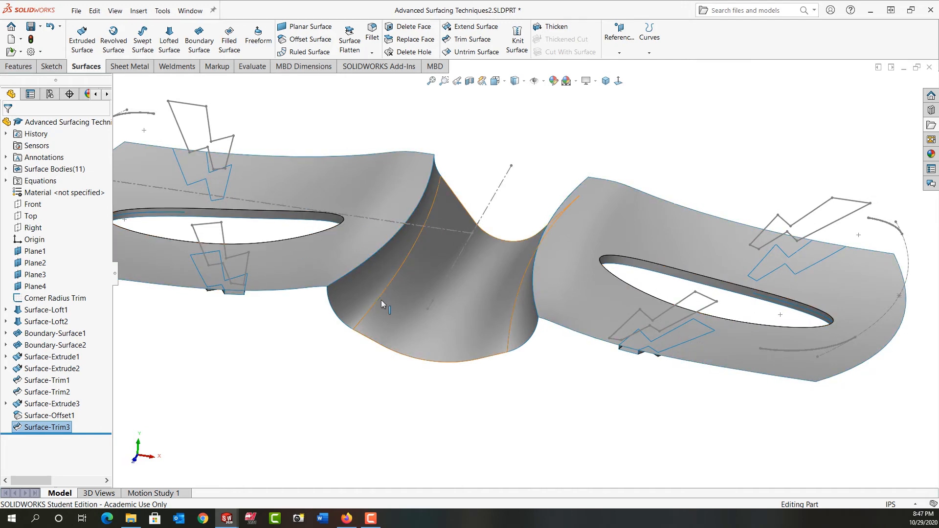
scroll(381, 302, "up", 5)
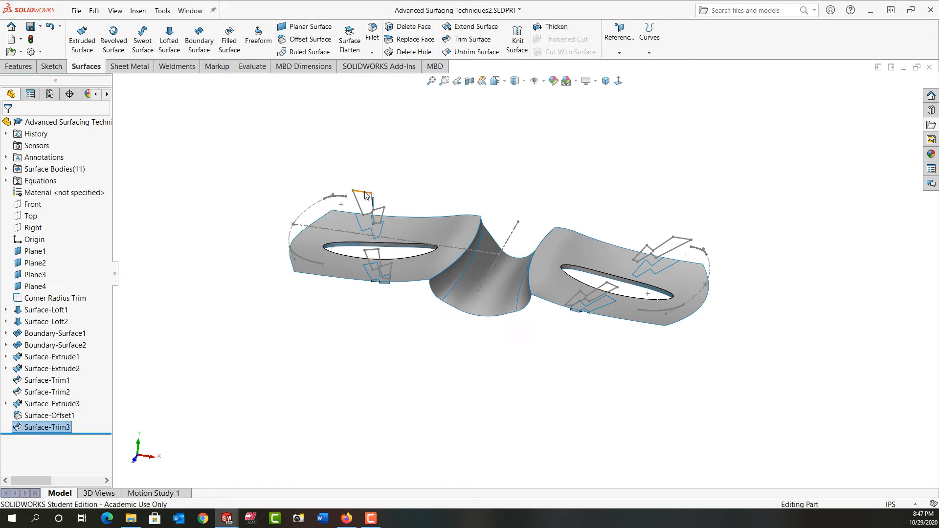
left_click(366, 195)
left_click(393, 163)
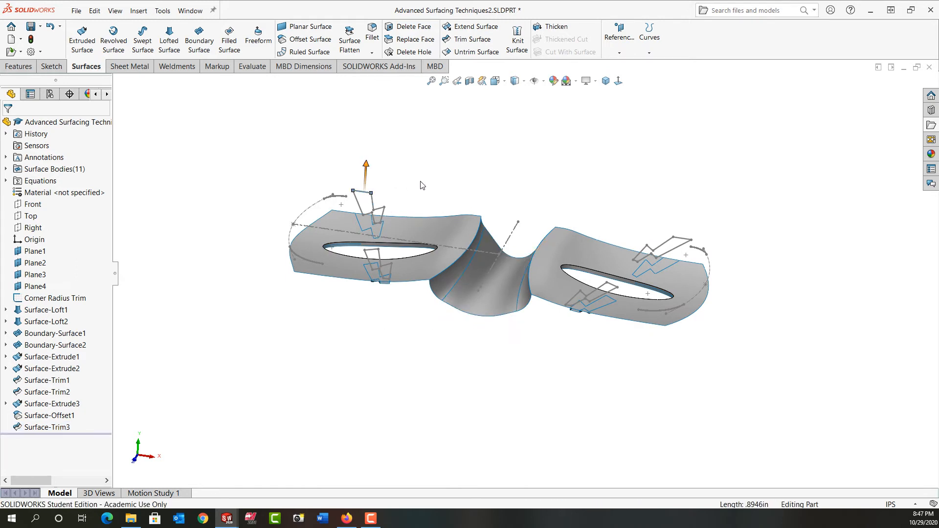
left_click(508, 234)
left_click(538, 201)
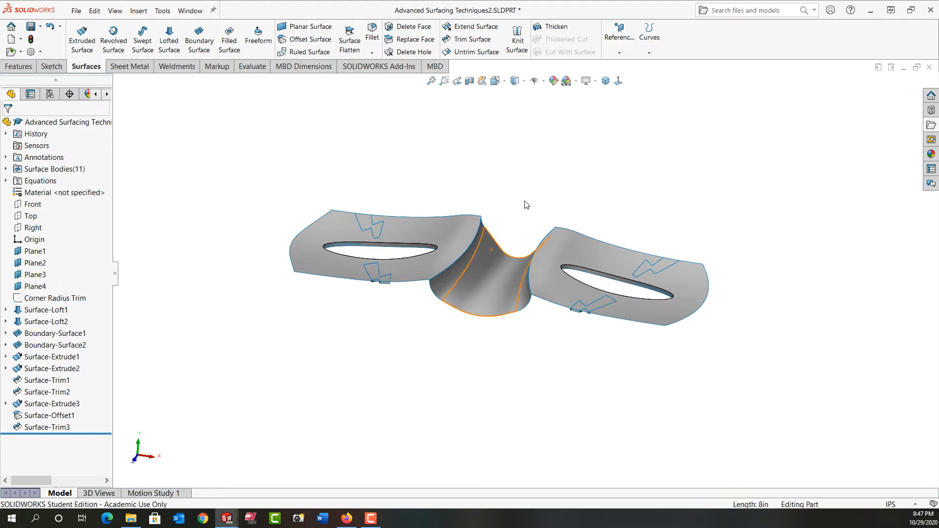
mouse_move(524, 199)
middle_mouse_down()
mouse_move(514, 203)
mouse_move(514, 185)
mouse_move(524, 198)
middle_mouse_up()
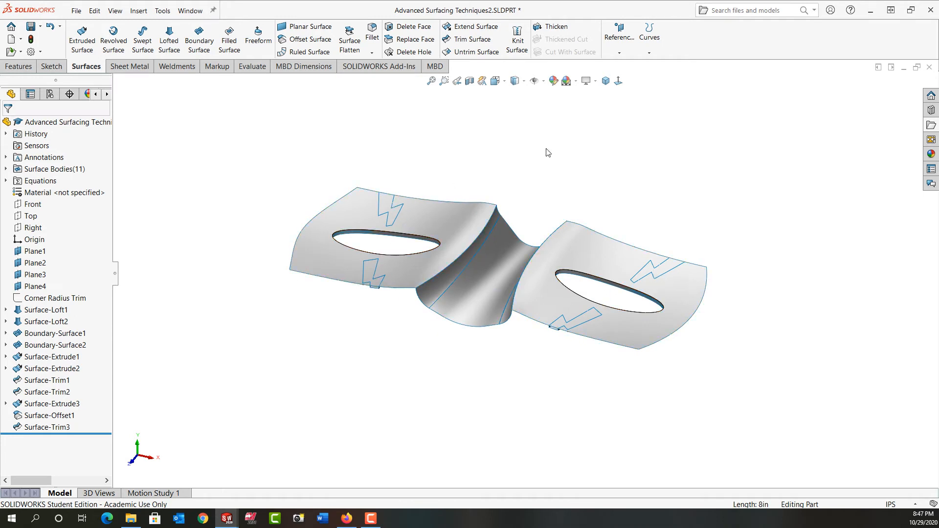
- Trim the first end deck with a standard trim, using one bolt recess as the trim tool and removing only the deck piece inside it
left_click(472, 39)
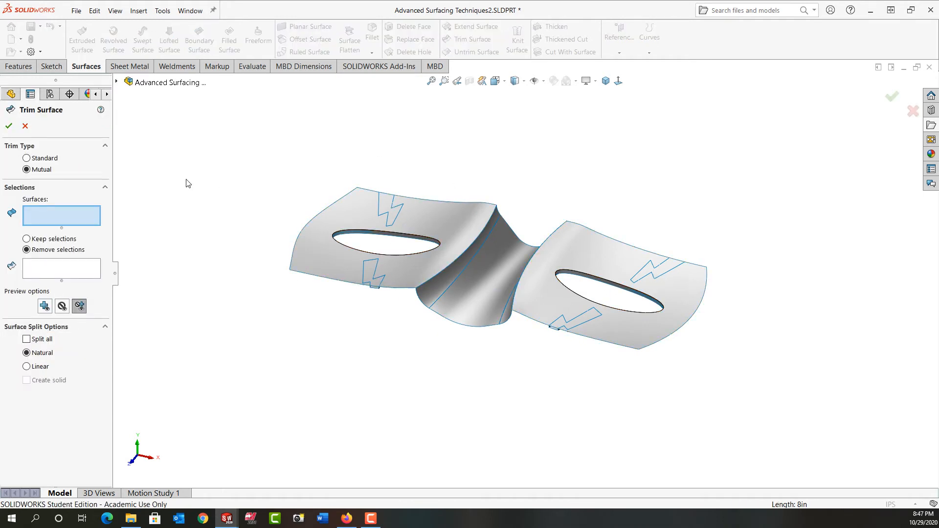
left_click(27, 158)
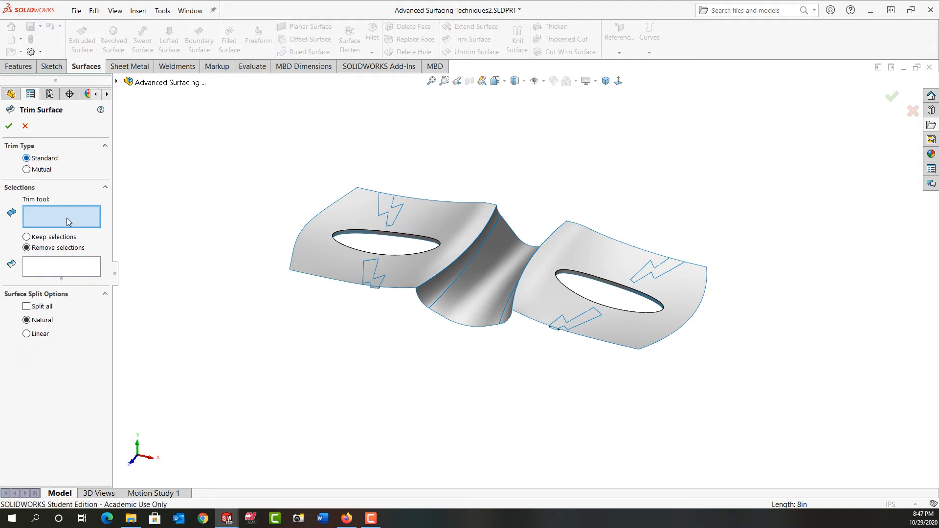
middle_click_drag(373, 307, 437, 318)
scroll(391, 278, "down", 5)
scroll(373, 272, "down", 3)
left_click(428, 240)
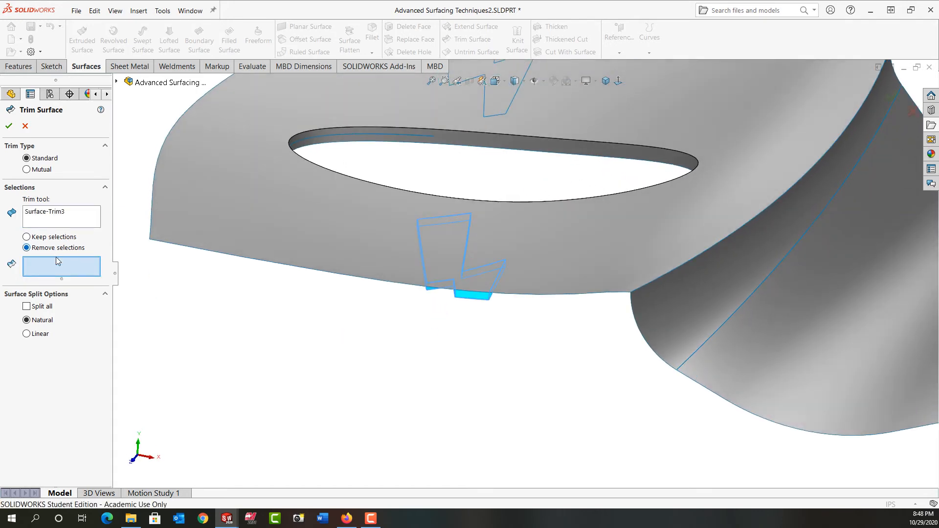
left_click(442, 269)
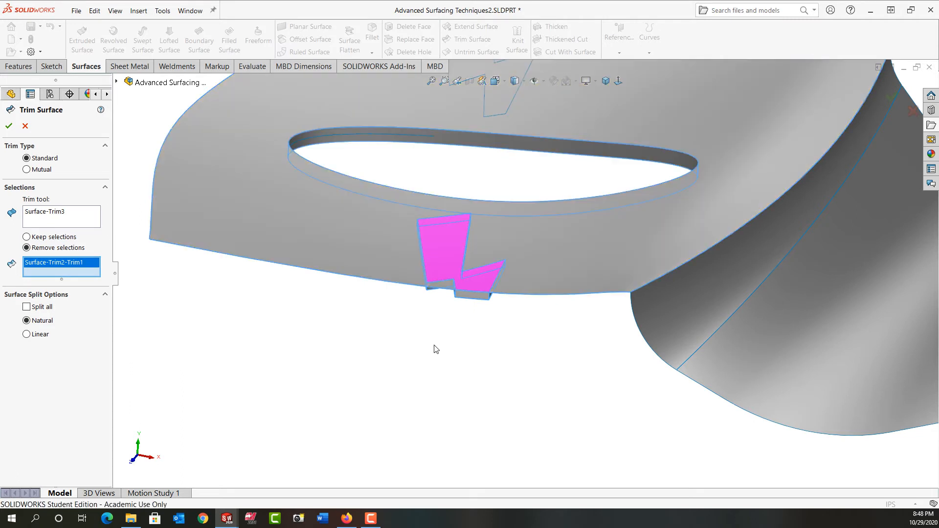
scroll(435, 349, "up", 5)
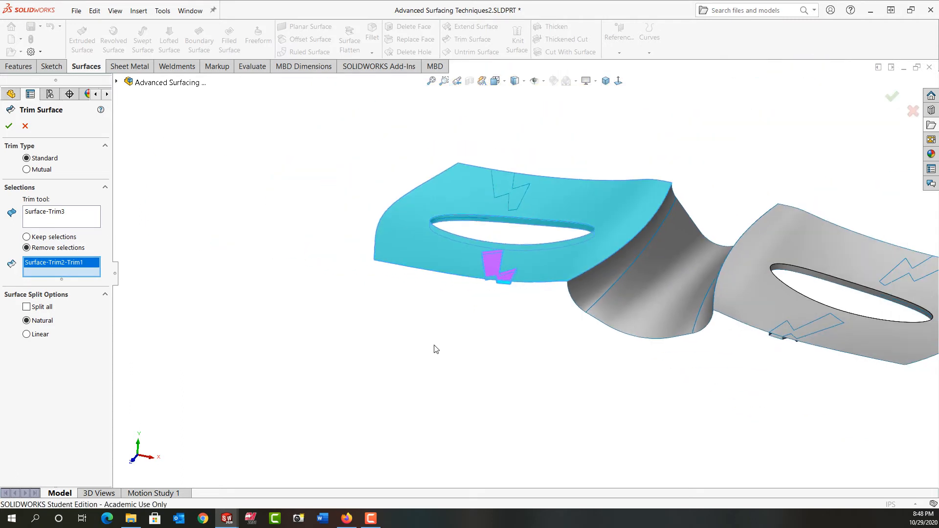
left_click(517, 198)
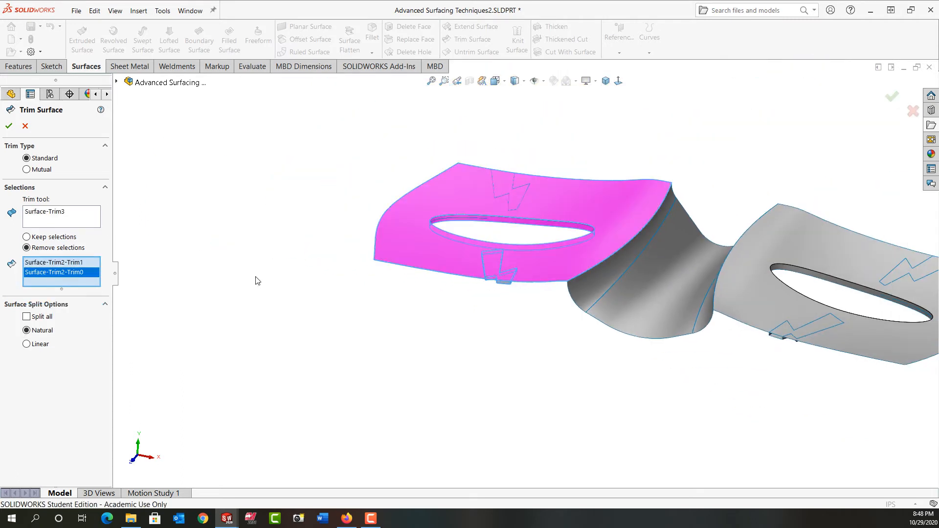
right_click(81, 272)
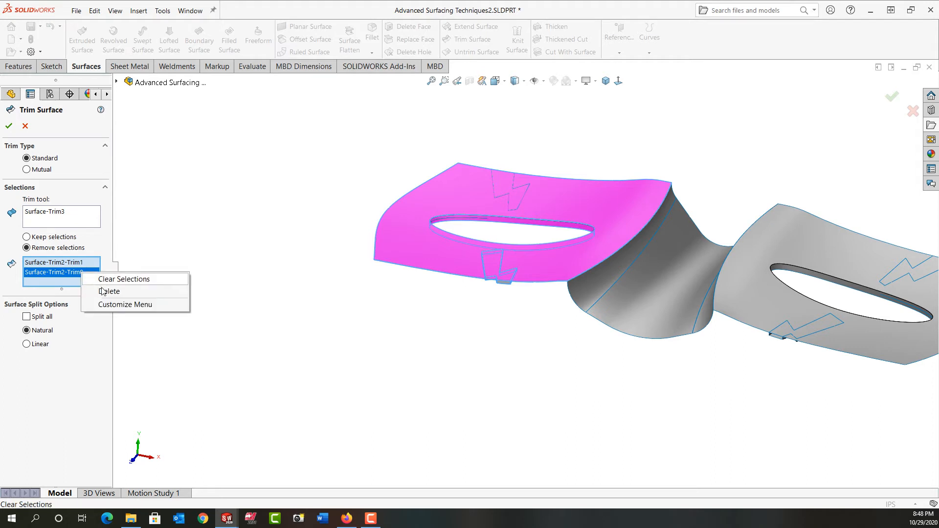
left_click(7, 126)
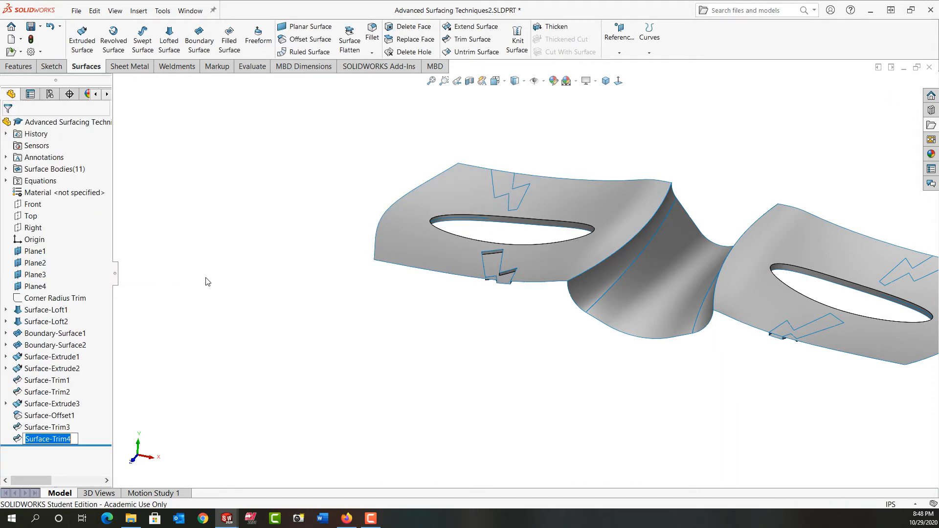
- Trim the same end deck with its second bolt recess as the trim tool, removing the deck piece inside that outline
left_click(474, 41)
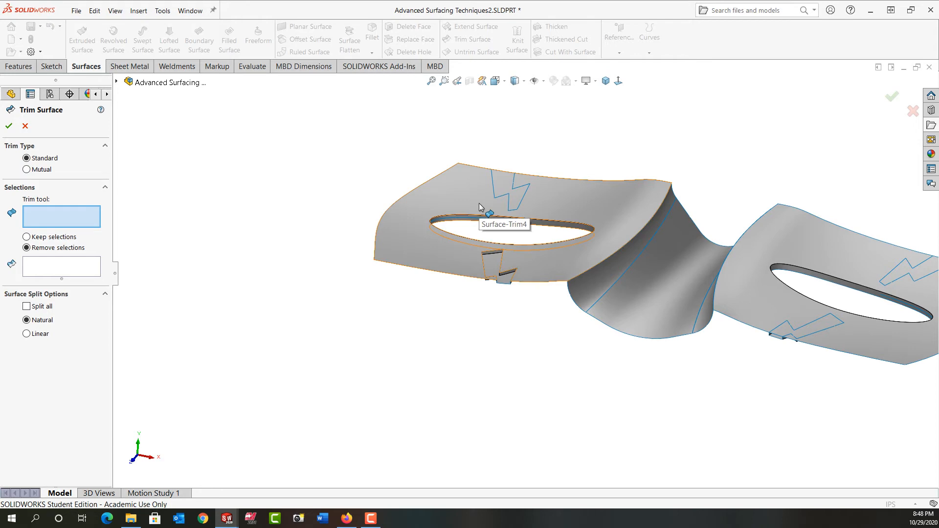
middle_click_drag(496, 258, 430, 370)
left_click(488, 252)
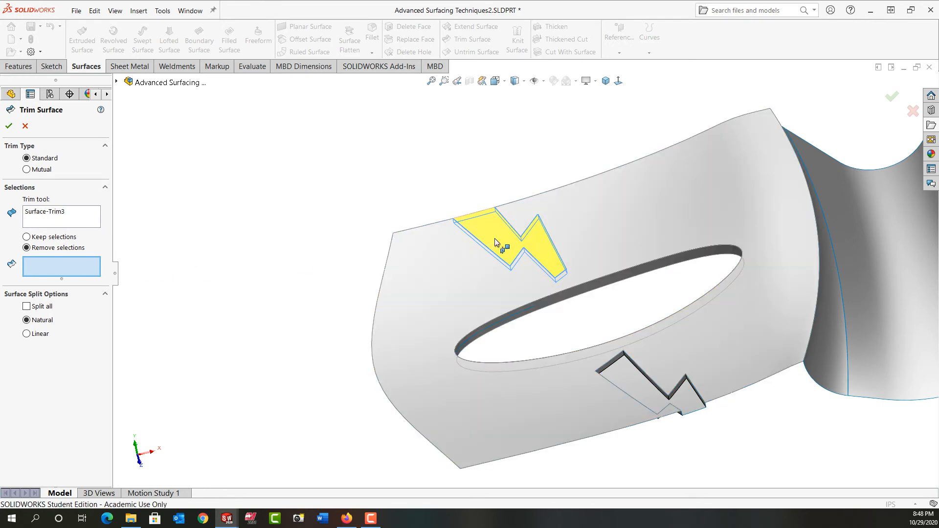
left_click(495, 239)
right_click(495, 239)
- Trim the opposite end deck with a standard trim, using one of its bolt recesses as the trim tool and removing the deck piece inside it
scroll(503, 249, "up", 5)
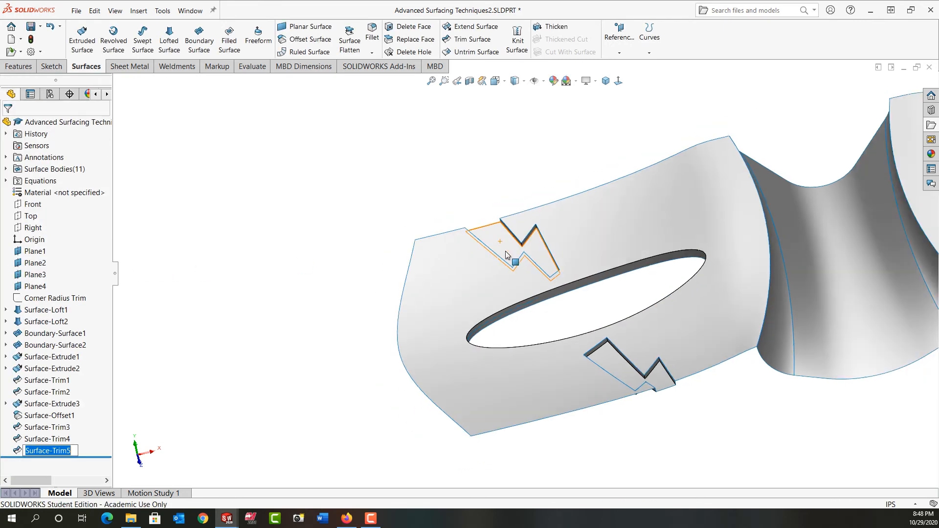
scroll(811, 200, "down", 3)
scroll(811, 201, "down", 2)
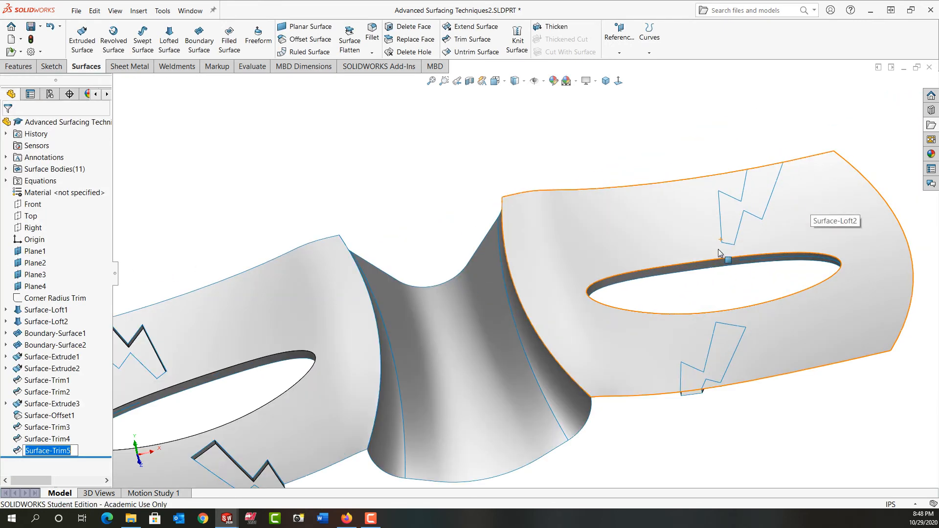
left_click(471, 41)
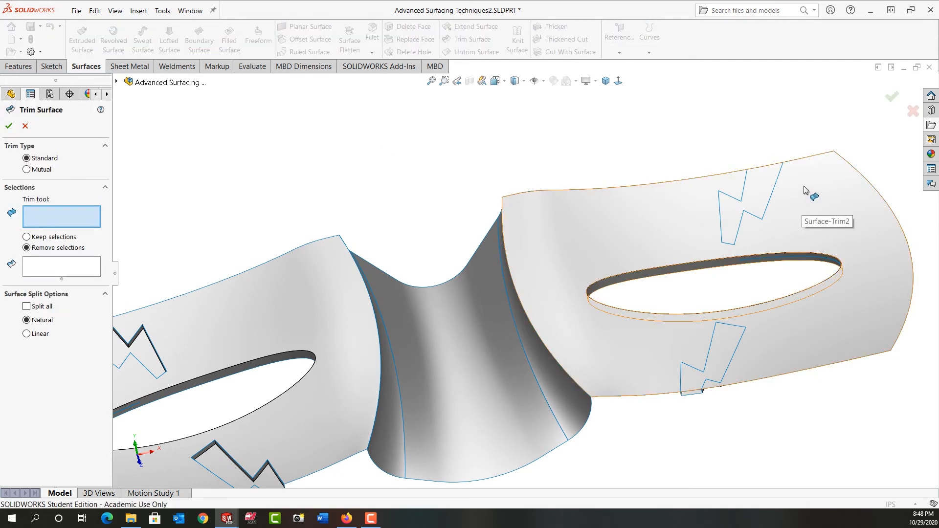
middle_click_drag(804, 188, 764, 127)
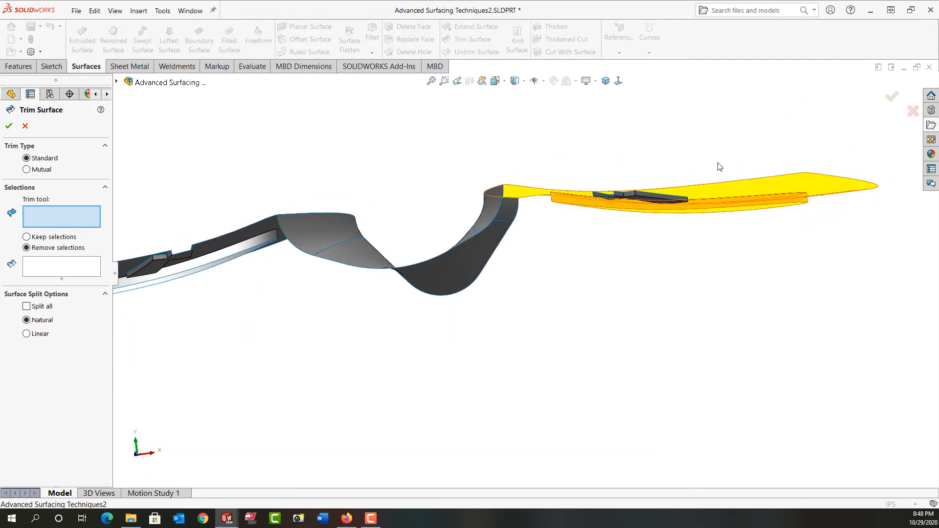
left_click(666, 200)
middle_click_drag(665, 196, 668, 285)
left_click(668, 286)
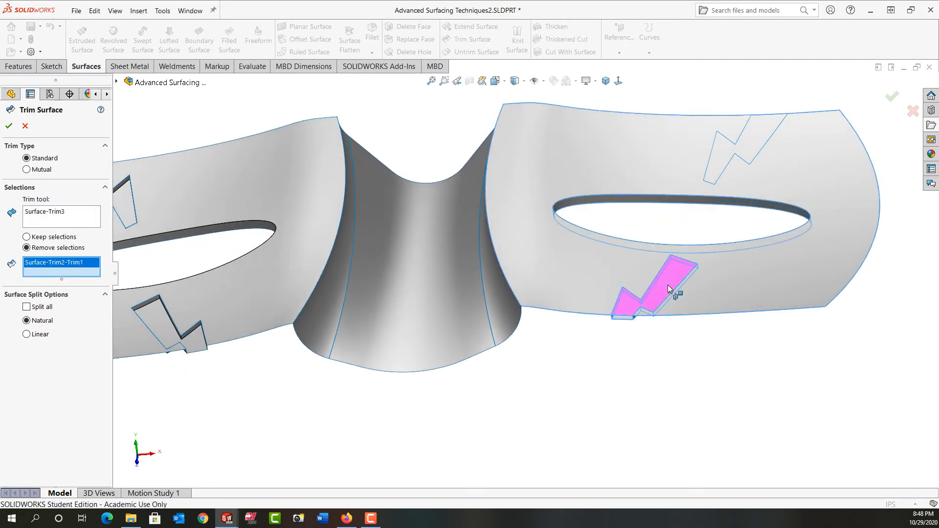
key("Return")
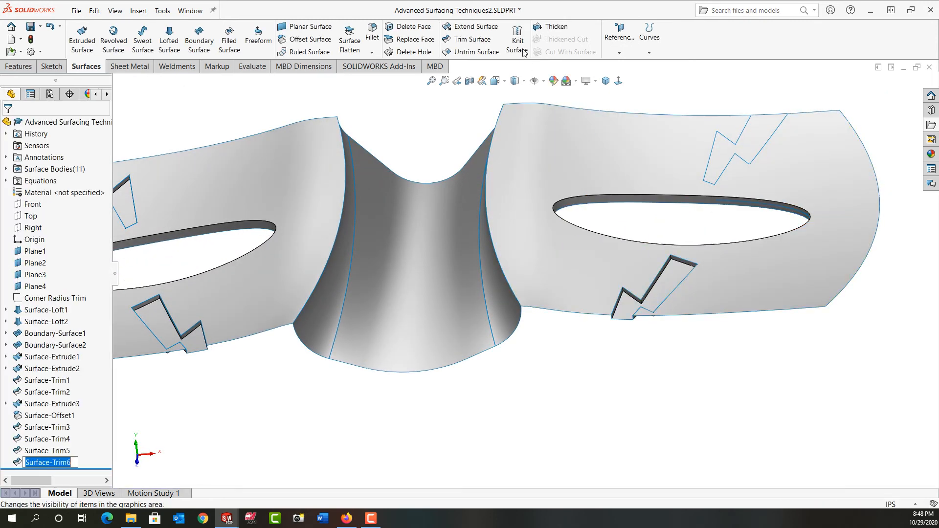
- Clear the preselected trim tool, choose the opposite deck's second bolt recess instead, and remove the deck piece inside its outline
left_click(465, 41)
middle_click_drag(693, 241, 606, 164)
left_click(652, 172)
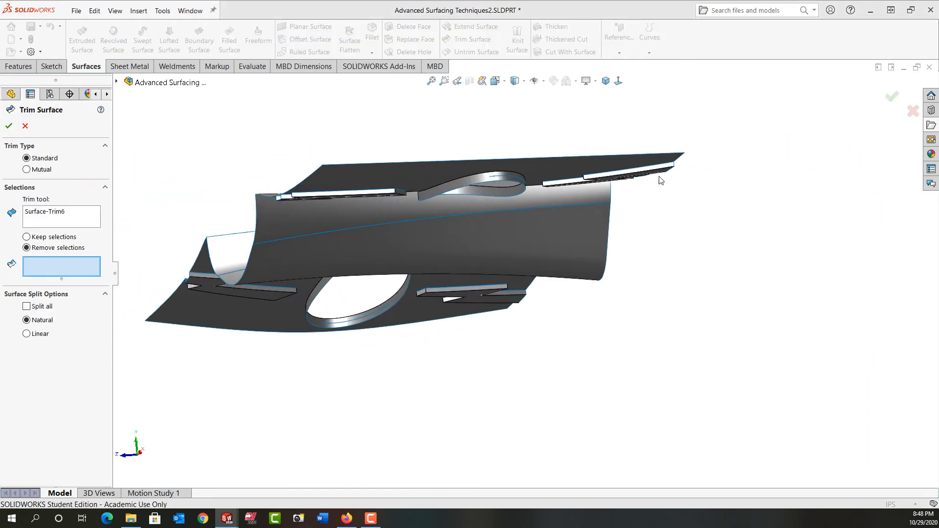
left_click(524, 267)
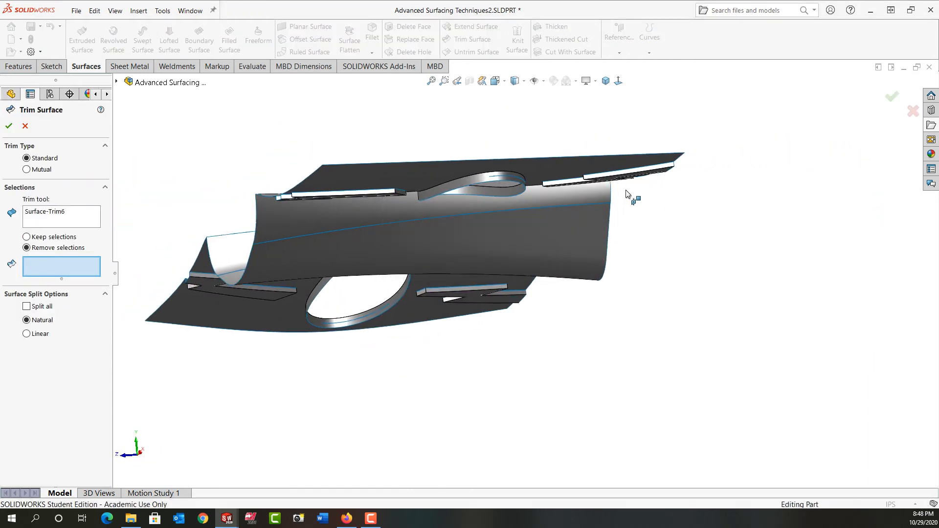
right_click(78, 219)
left_click(100, 222)
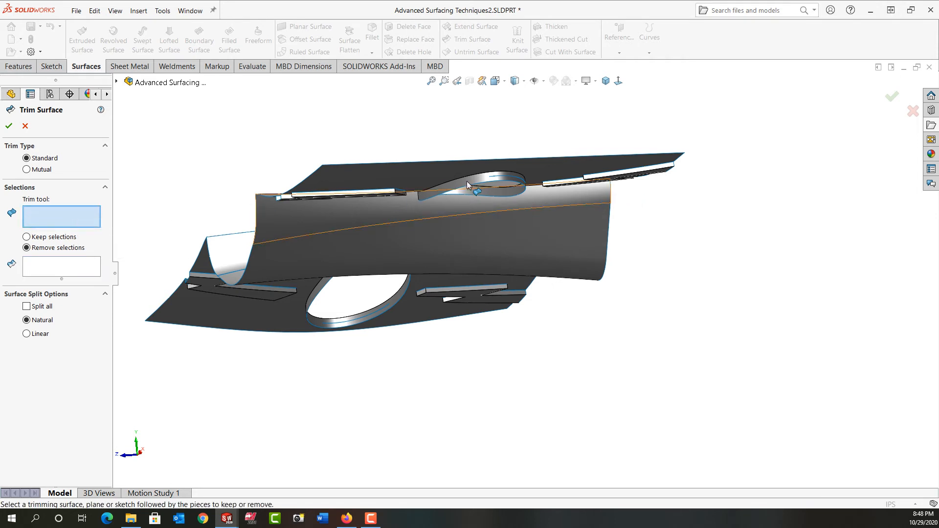
left_click(650, 170)
middle_click_drag(677, 182, 740, 245)
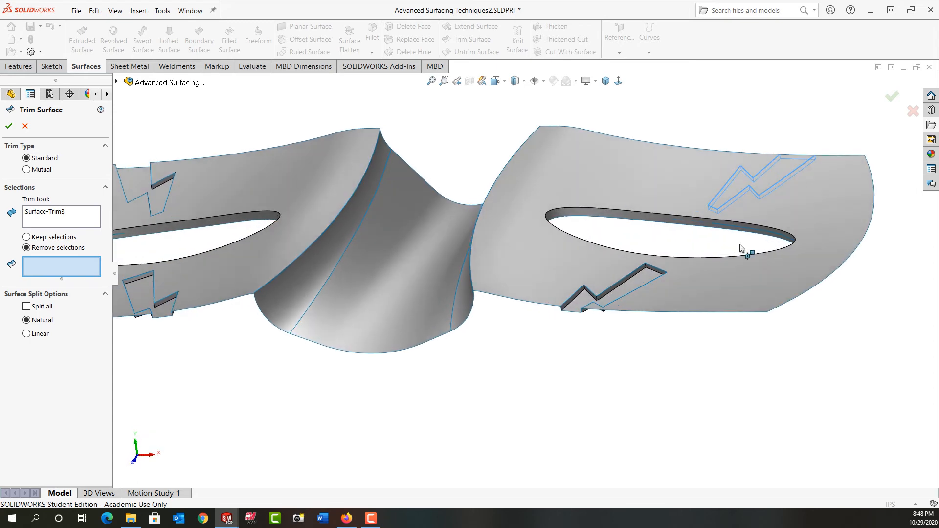
left_click(772, 173)
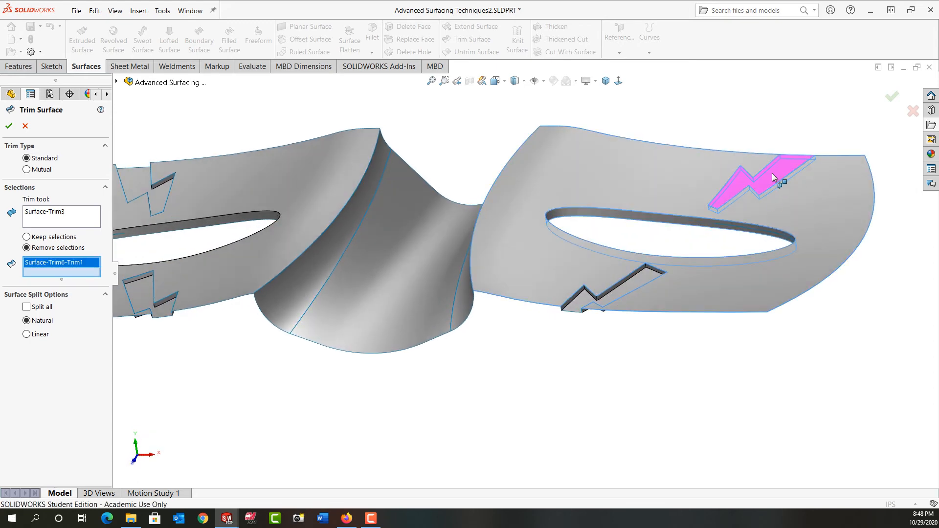
right_click(729, 181)
left_click(606, 81)
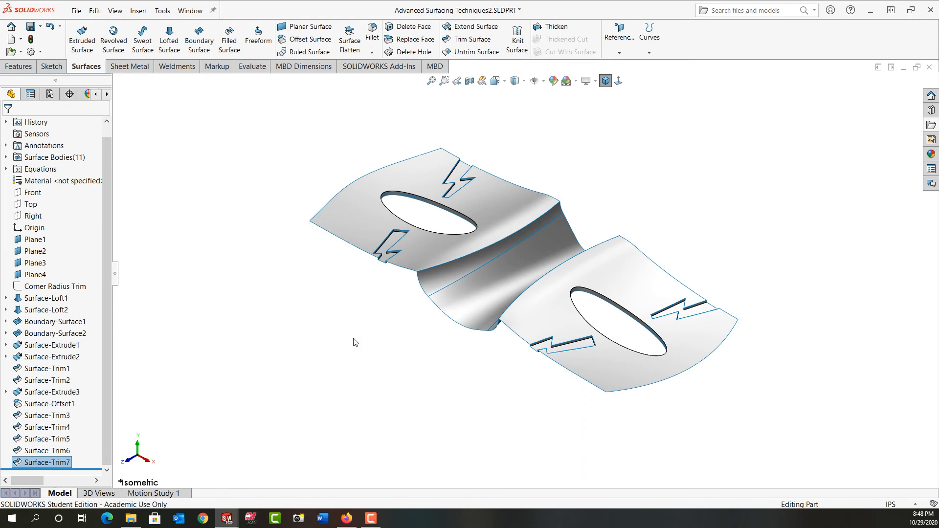
left_click(355, 342)
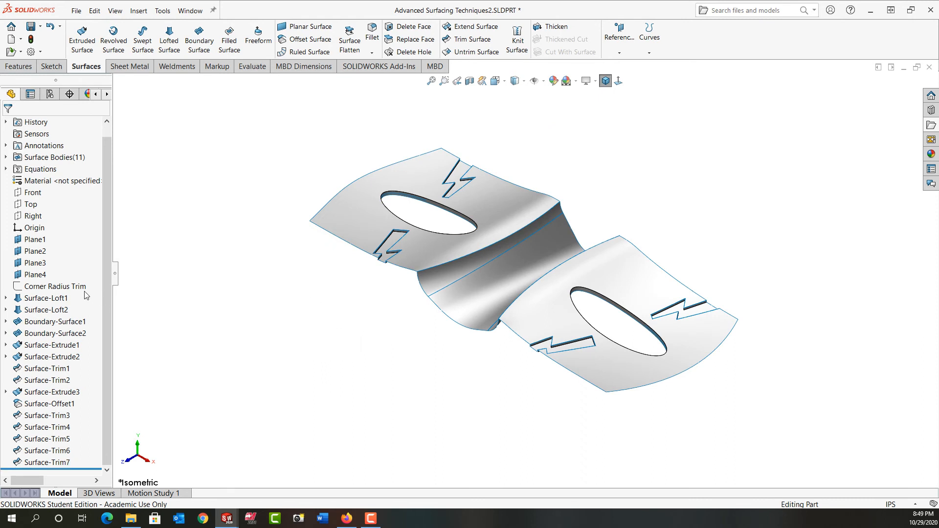
- Extrude the Corner Radius Trim sketch as surfaces in the reversed direction, downward through the end decks, to a blind depth of 2.0 in
left_click(73, 286)
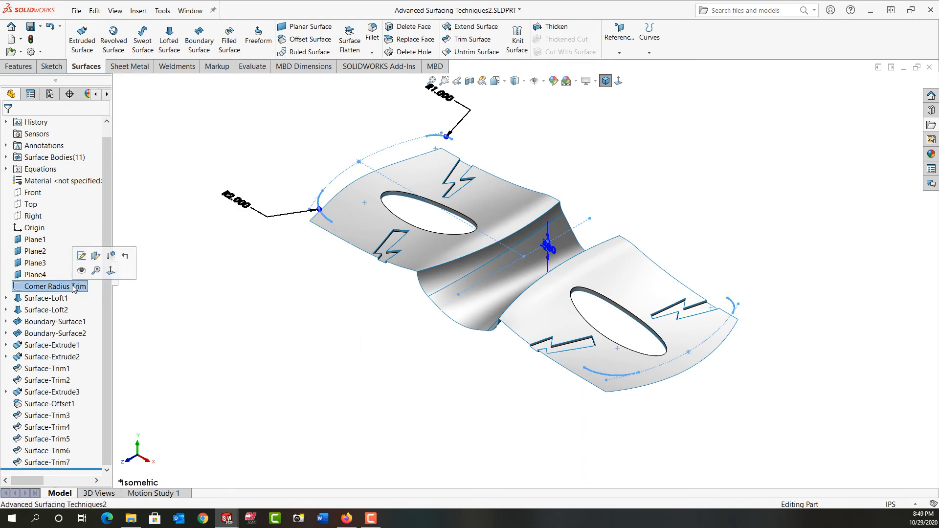
left_click(84, 55)
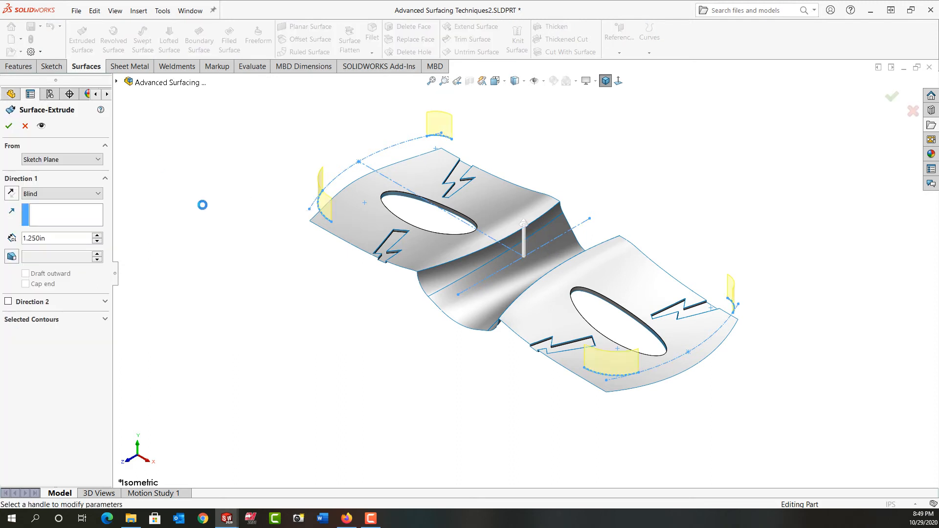
left_click(11, 194)
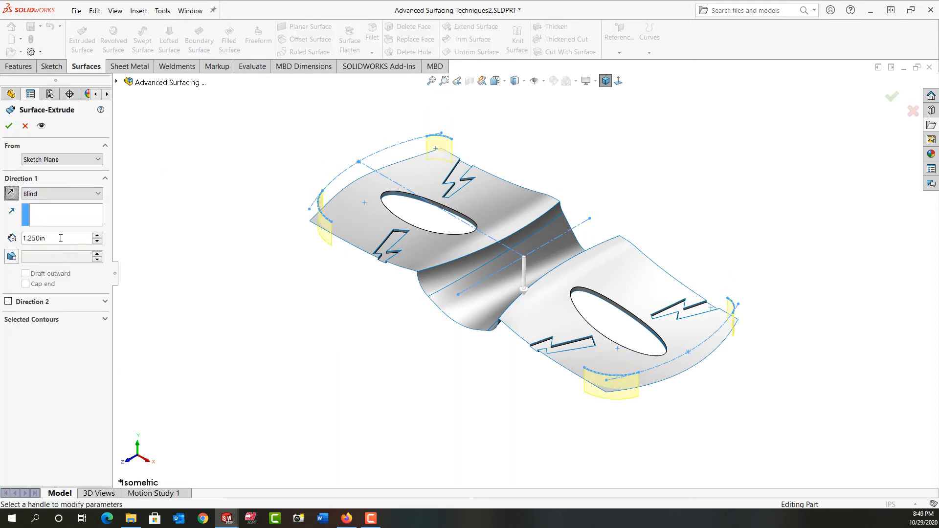
type("2.0")
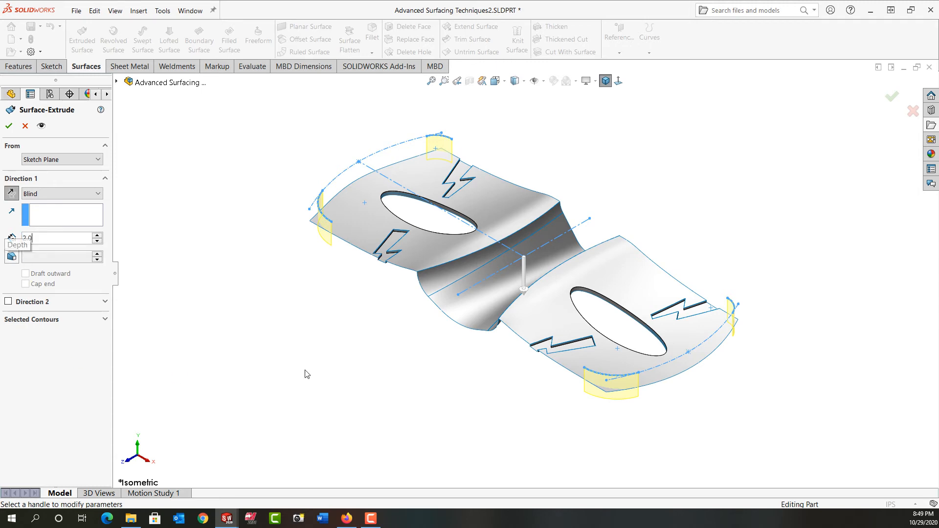
key("Return")
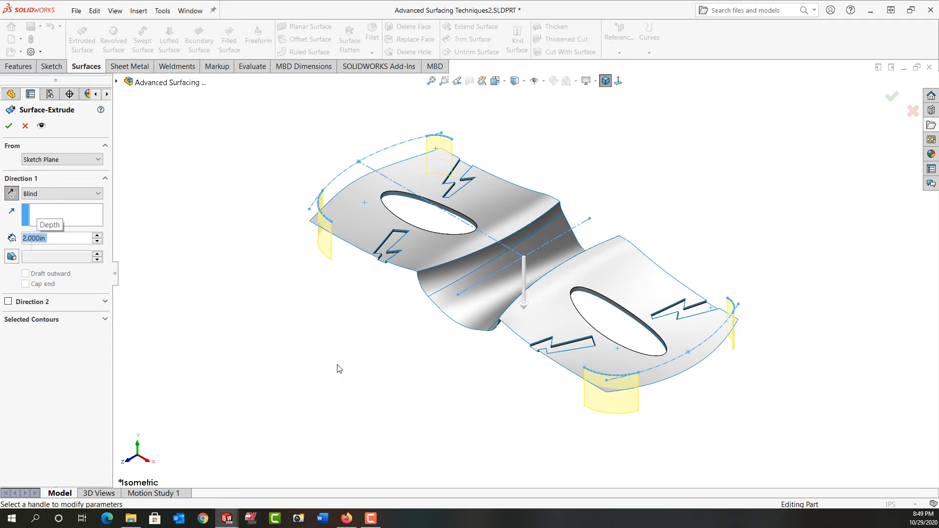
middle_click_drag(337, 368, 350, 339)
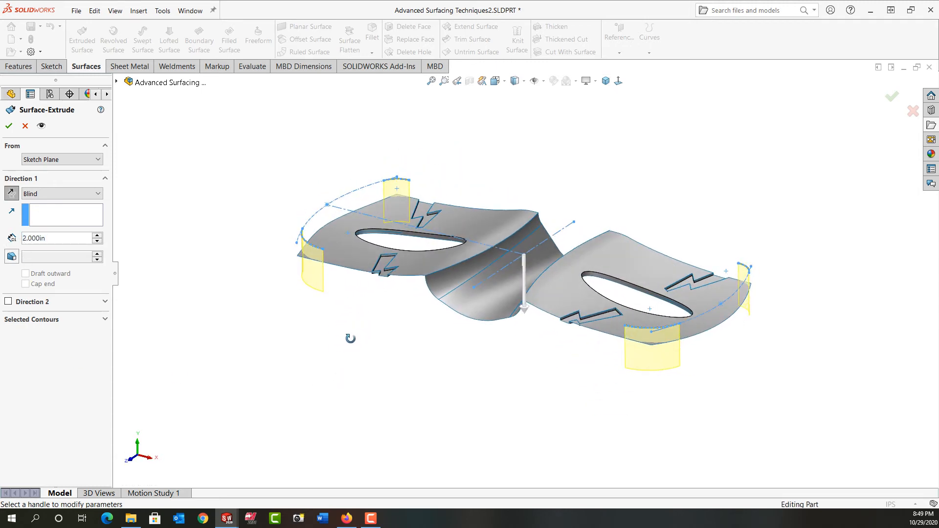
key("Return")
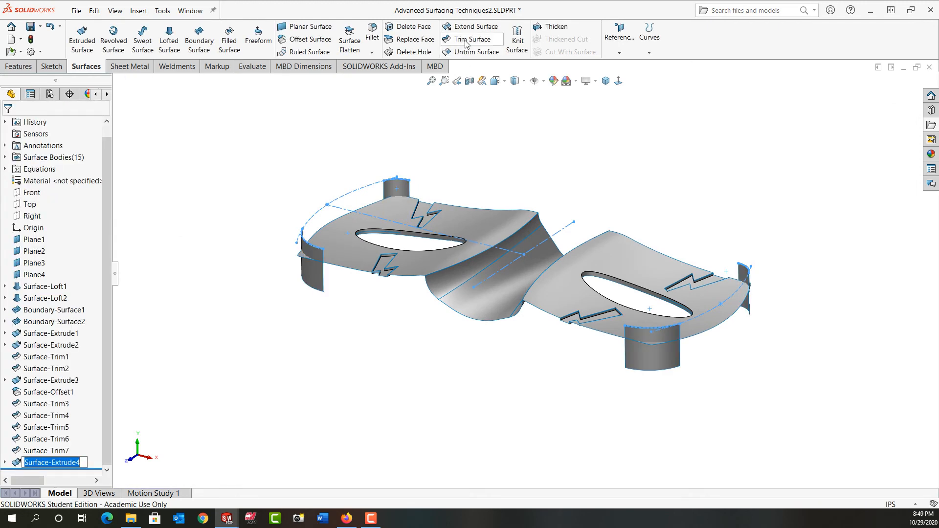
- Set up a mutual surface trim between both end decks and the four extruded corner arc surfaces
left_click(466, 41)
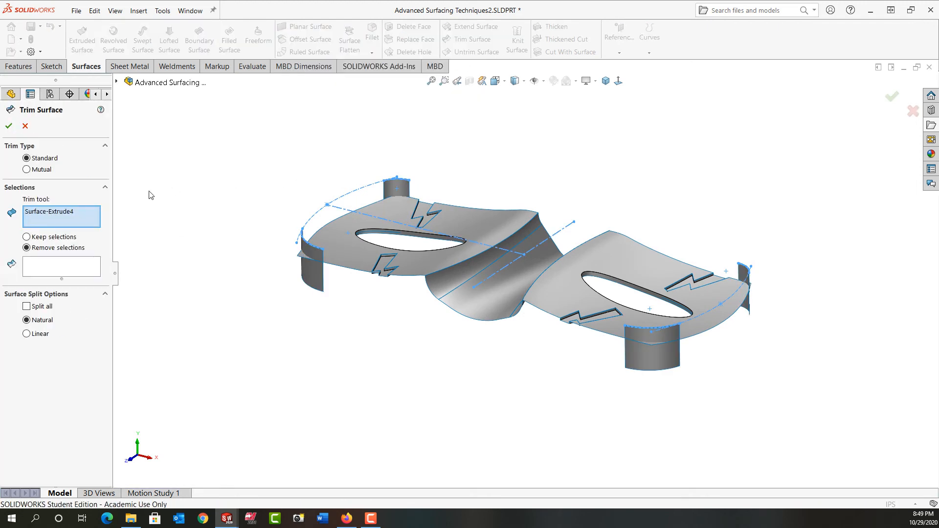
left_click(25, 170)
right_click(69, 217)
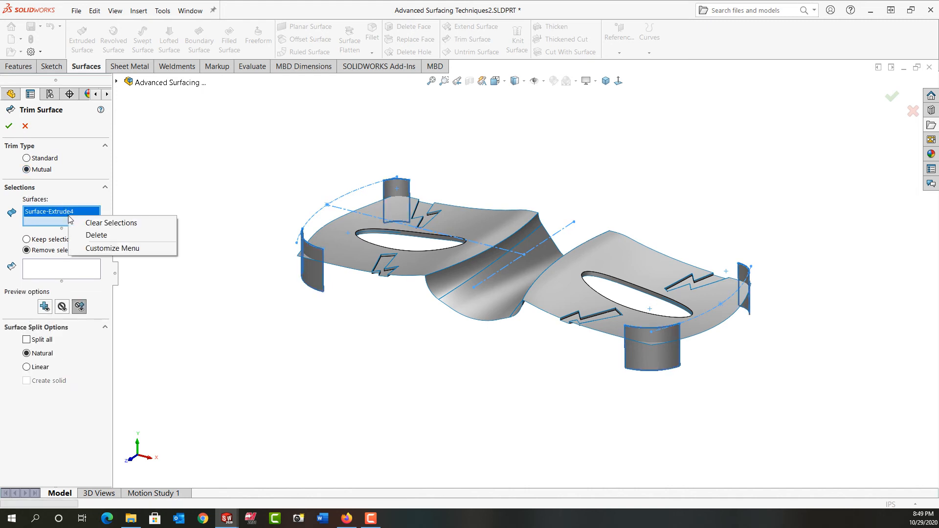
left_click(95, 224)
left_click(324, 254)
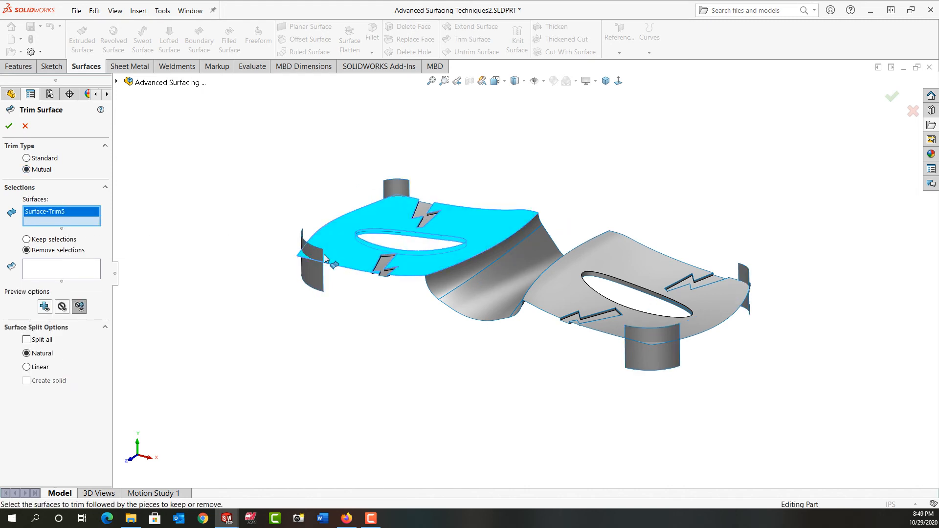
left_click(316, 256)
left_click(391, 189)
left_click(575, 287)
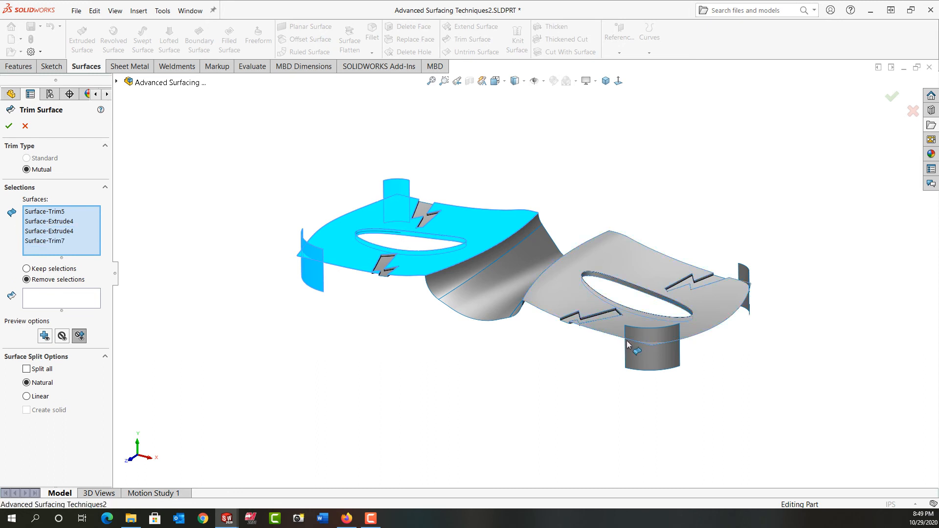
left_click(656, 341)
left_click(742, 290)
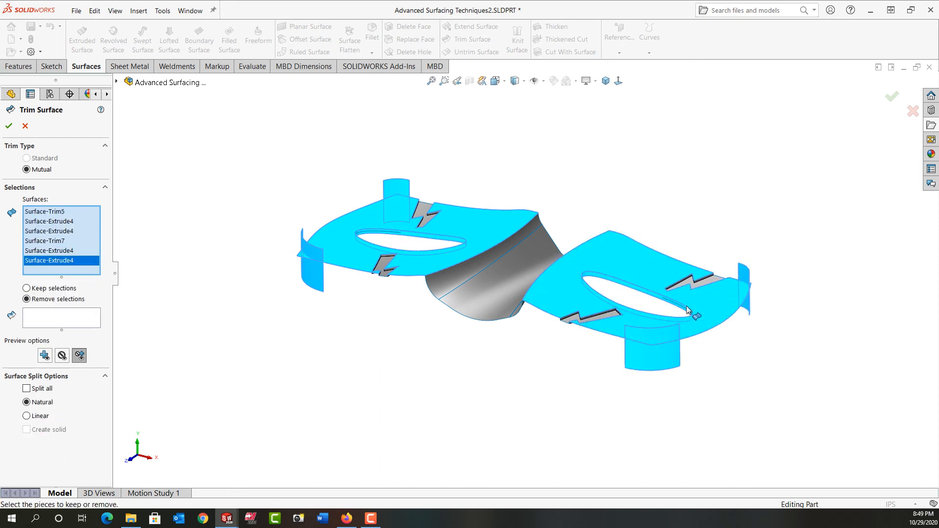
- Remove the four deck corner pieces lying outside the extruded arcs and complete the mutual trim
middle_click_drag(478, 363, 445, 382)
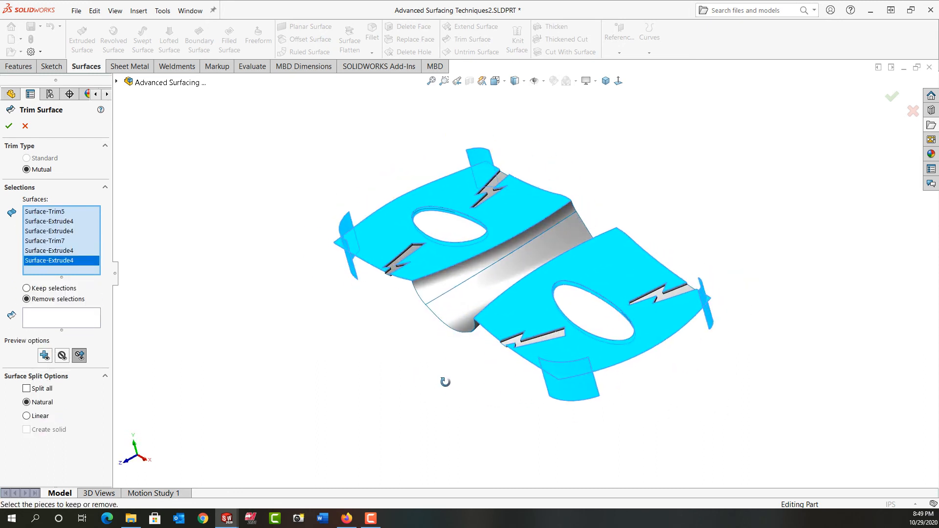
left_click(55, 319)
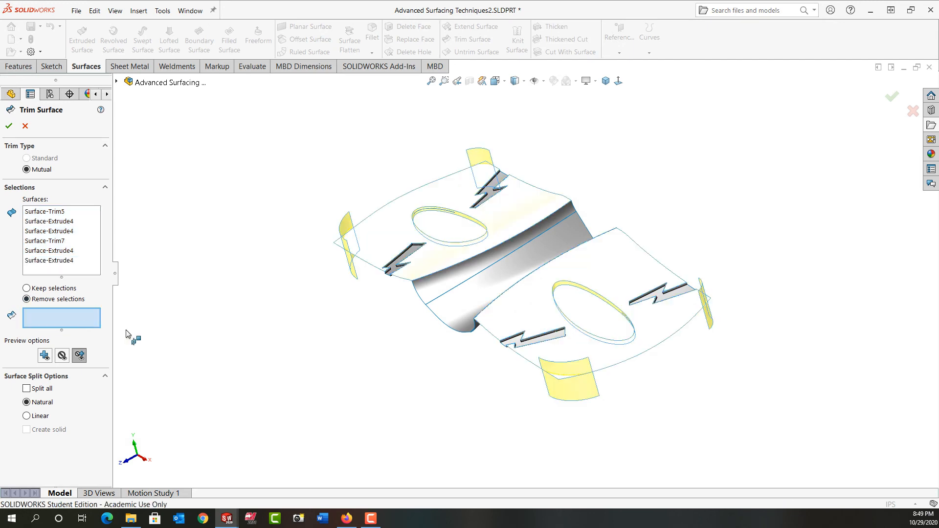
scroll(514, 405, "down", 3)
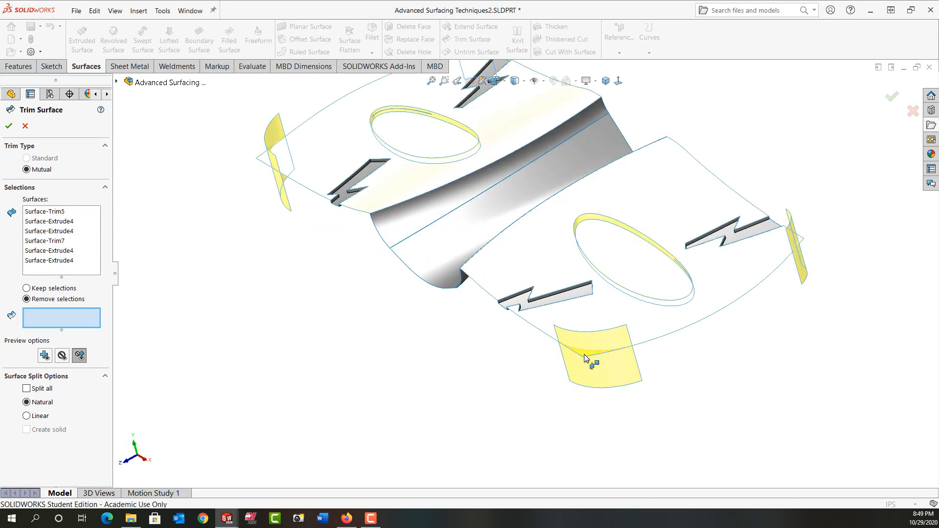
left_click(586, 358)
left_click(421, 189)
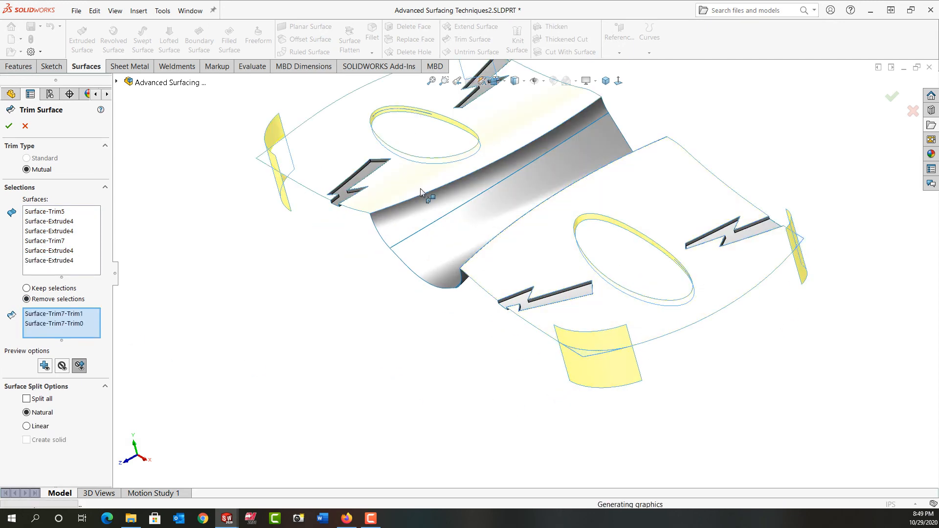
left_click(267, 160)
scroll(402, 154, "up", 4)
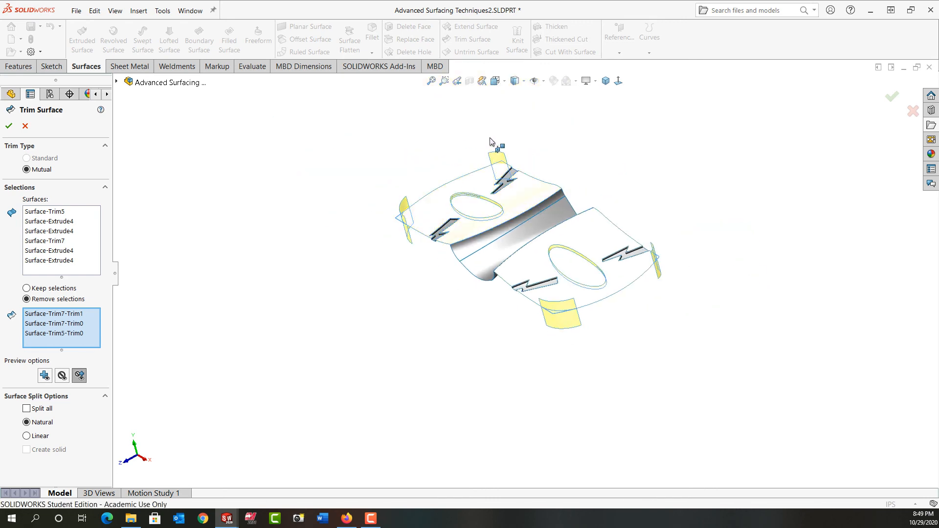
middle_click_drag(468, 150, 452, 188)
scroll(595, 120, "down", 6)
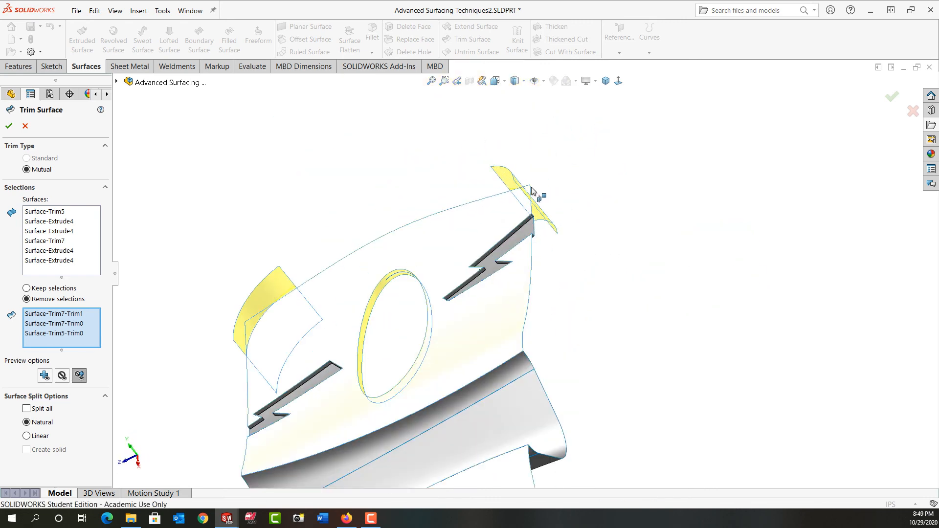
left_click(530, 191)
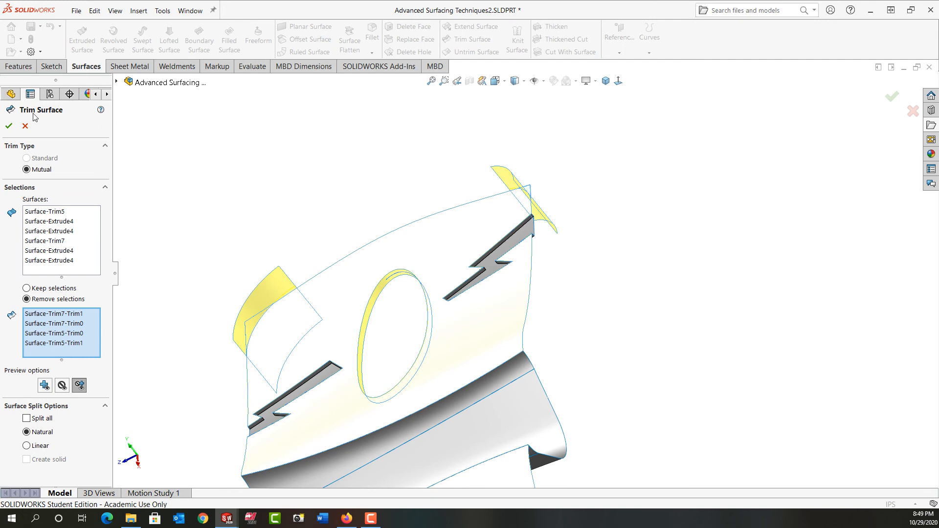
left_click(8, 127)
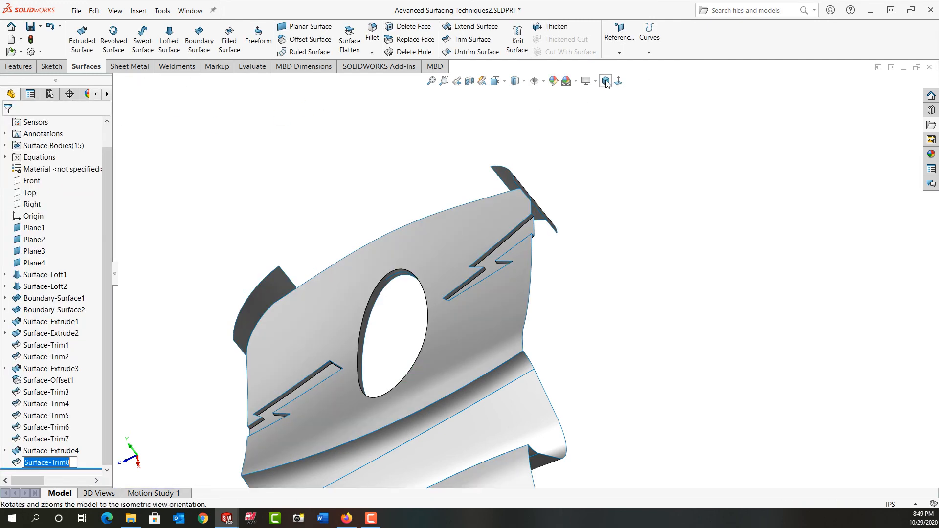
key("ctrl+7")
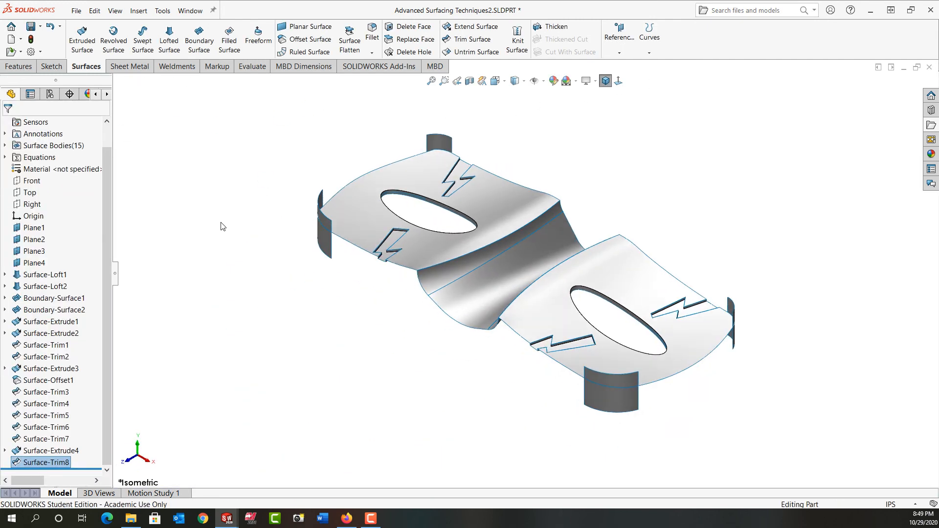
- Hide the four extruded corner arc surface bodies used for trimming the end decks
left_click(324, 229)
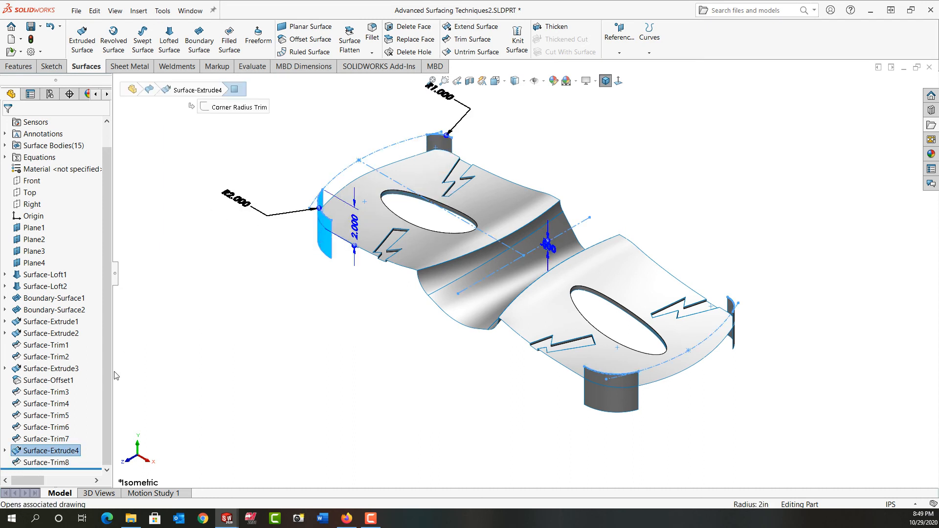
left_click(71, 450)
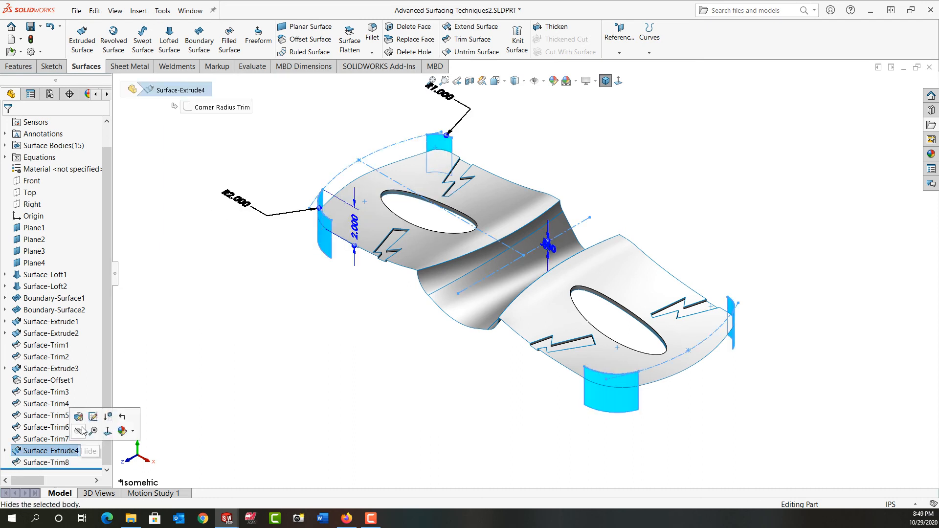
left_click(79, 432)
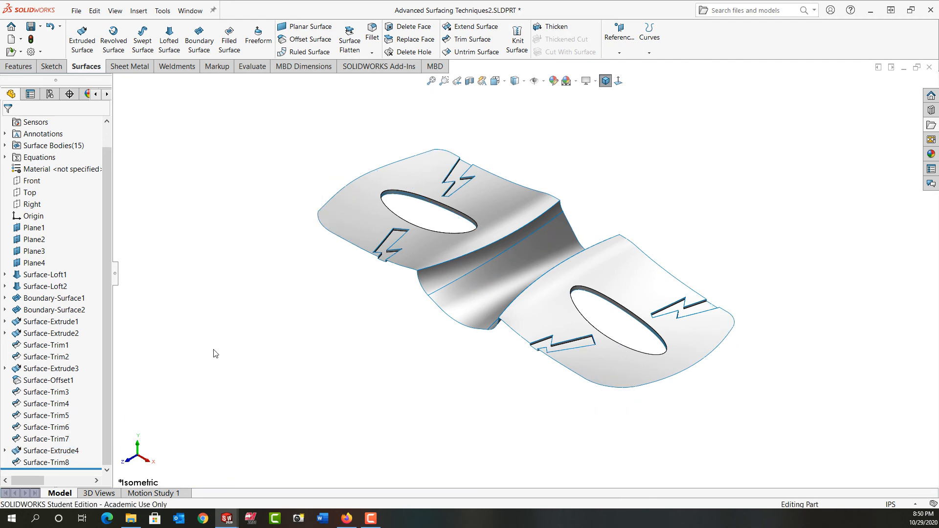
- Set up a surface knit with the first end deck, its two bolt recess floors, the adjoining boundary surface and the central loft
middle_click_drag(216, 354, 236, 344)
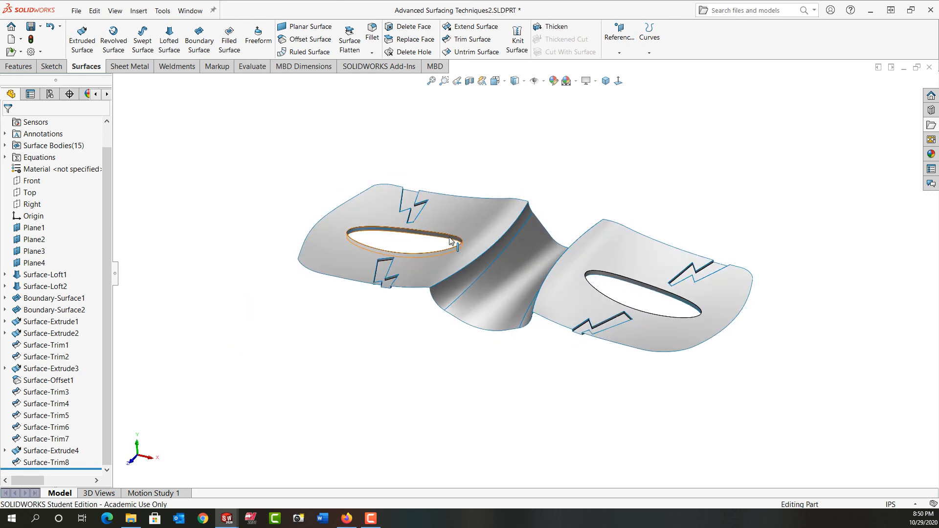
scroll(475, 201, "down", 4)
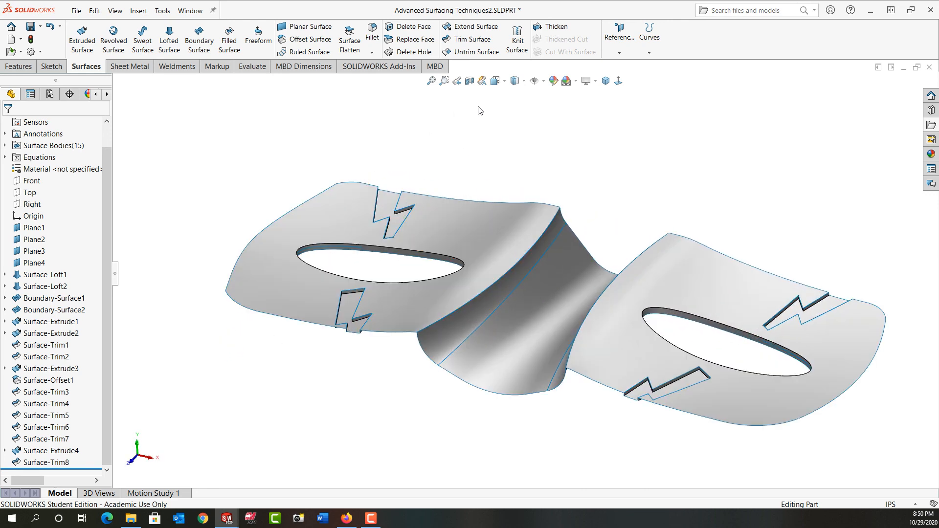
left_click(517, 39)
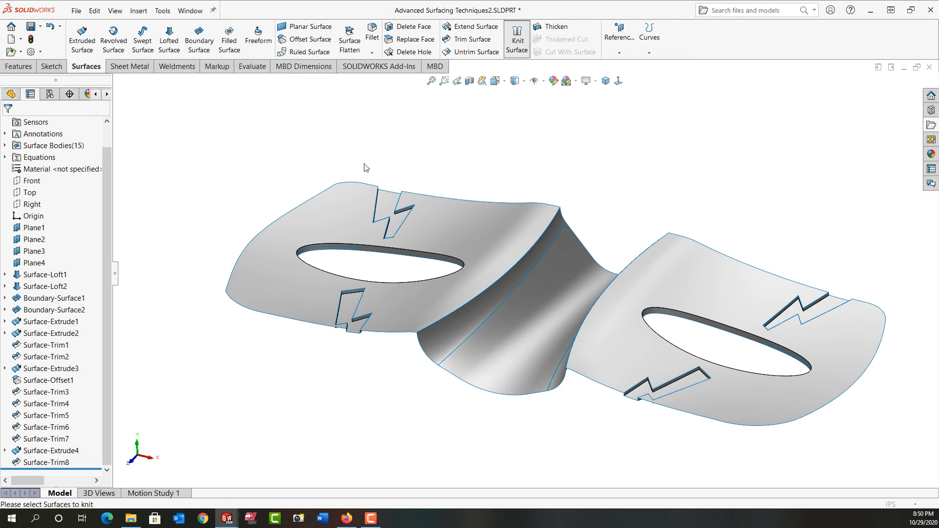
left_click(342, 213)
left_click(383, 208)
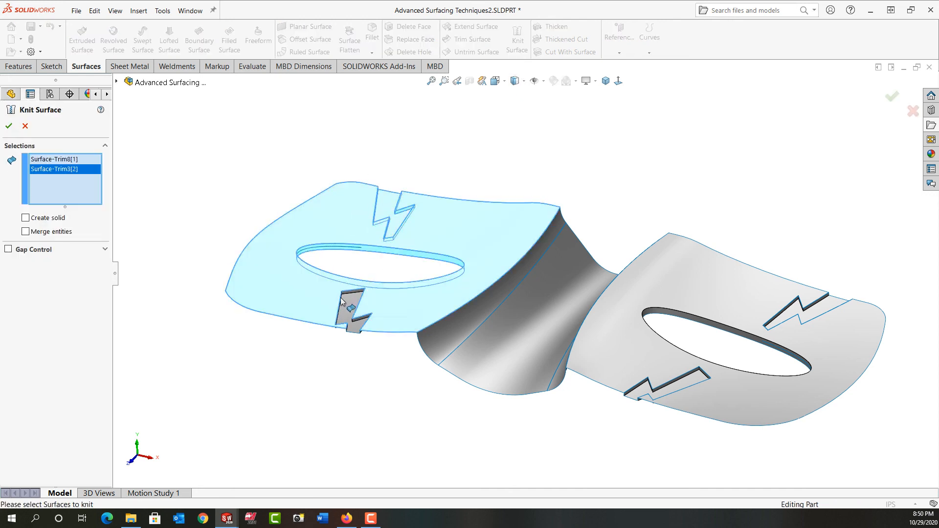
left_click(355, 313)
left_click(438, 336)
left_click(439, 377)
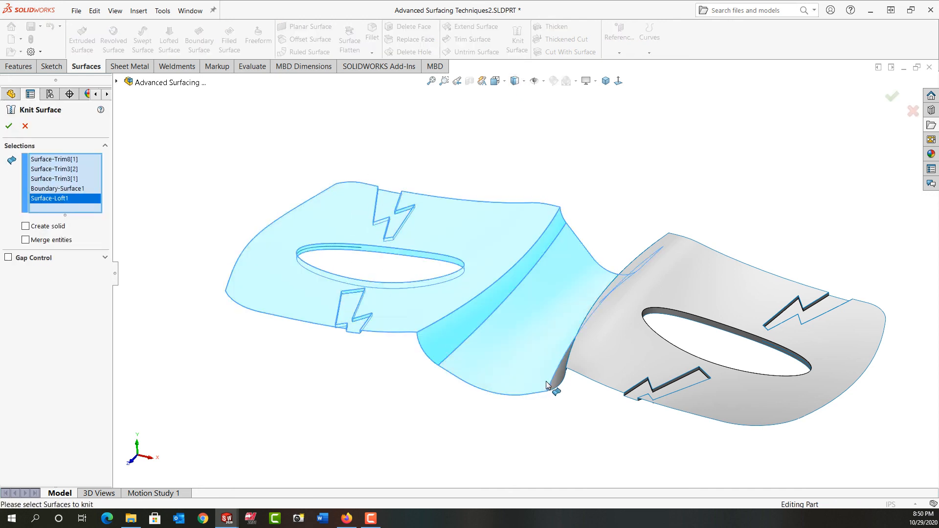
- Add the second boundary surface, the opposite end deck and its two bolt recess floors to the knit selection
left_click(599, 365)
left_click(603, 366)
left_click(677, 391)
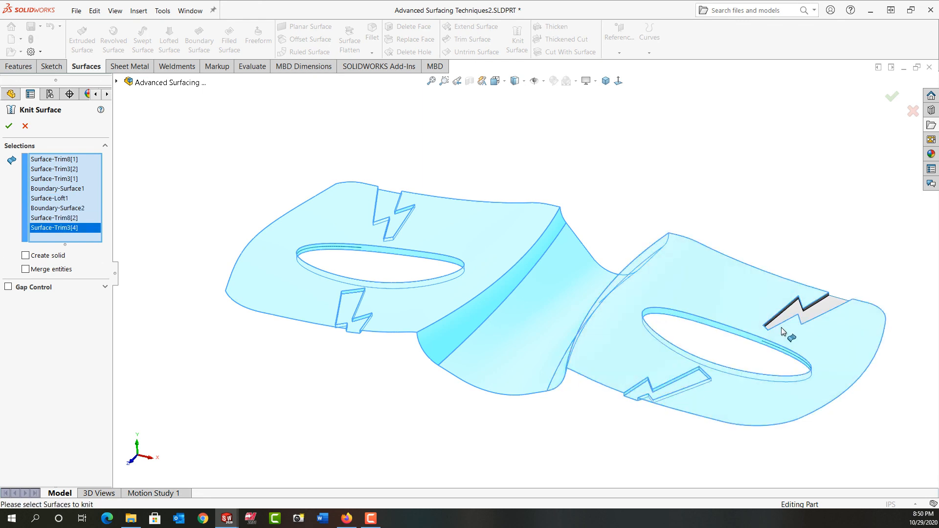
left_click(811, 314)
mouse_move(723, 419)
middle_mouse_down()
mouse_move(694, 295)
mouse_move(740, 263)
mouse_move(742, 409)
mouse_move(731, 412)
middle_mouse_up()
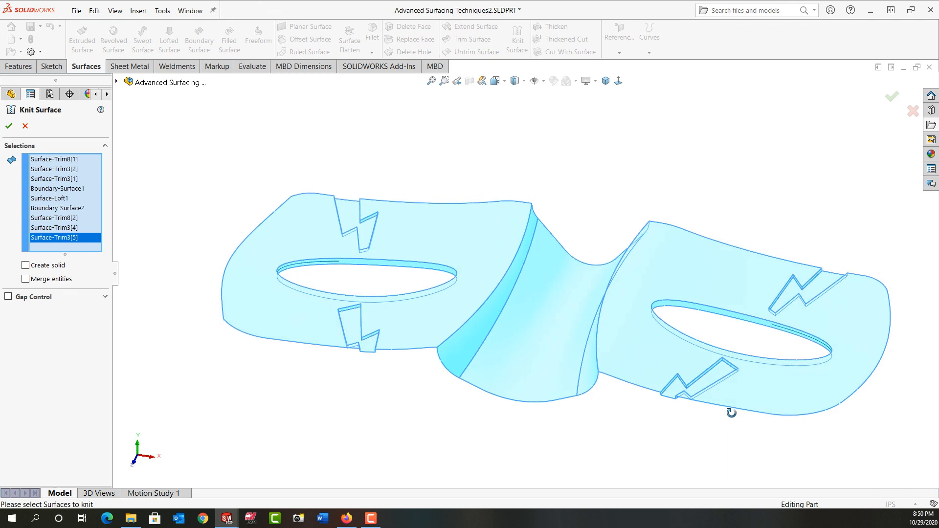